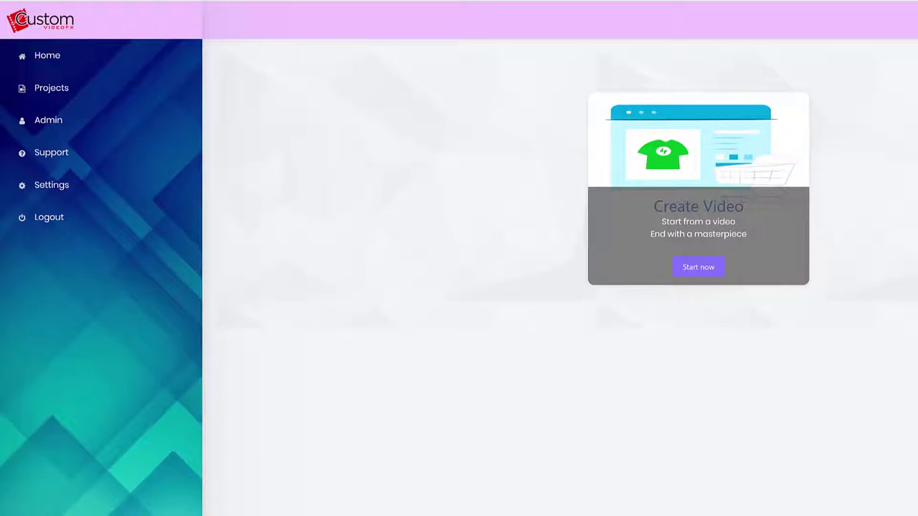
Step: Handwrite a '250 MB' size note below the card and underline it
mouse_move(625, 347)
left_mouse_down()
mouse_move(636, 373)
mouse_move(665, 376)
left_mouse_up()
left_click(669, 350)
mouse_move(668, 344)
left_mouse_down()
mouse_move(697, 342)
mouse_move(697, 356)
left_mouse_up()
mouse_move(765, 368)
left_mouse_down()
mouse_move(774, 357)
mouse_move(803, 362)
mouse_move(799, 344)
mouse_move(800, 366)
left_mouse_up()
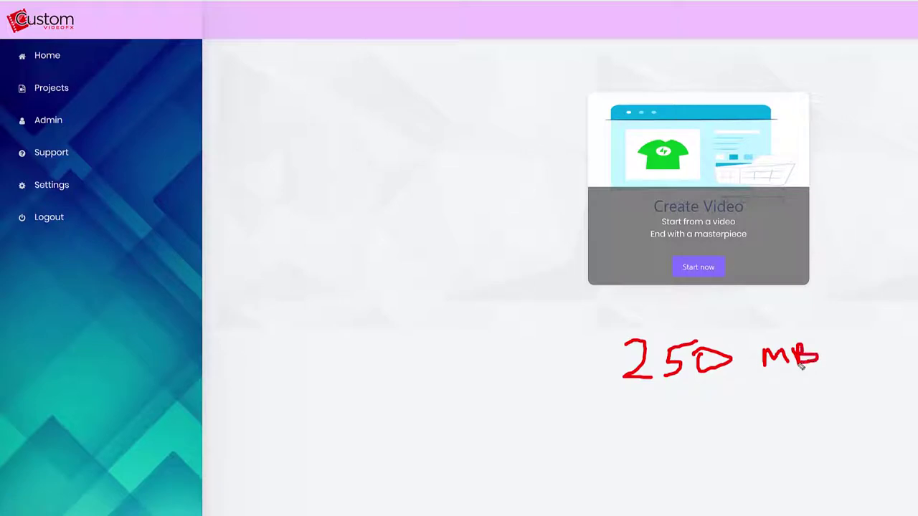
left_click_drag(866, 380, 497, 412)
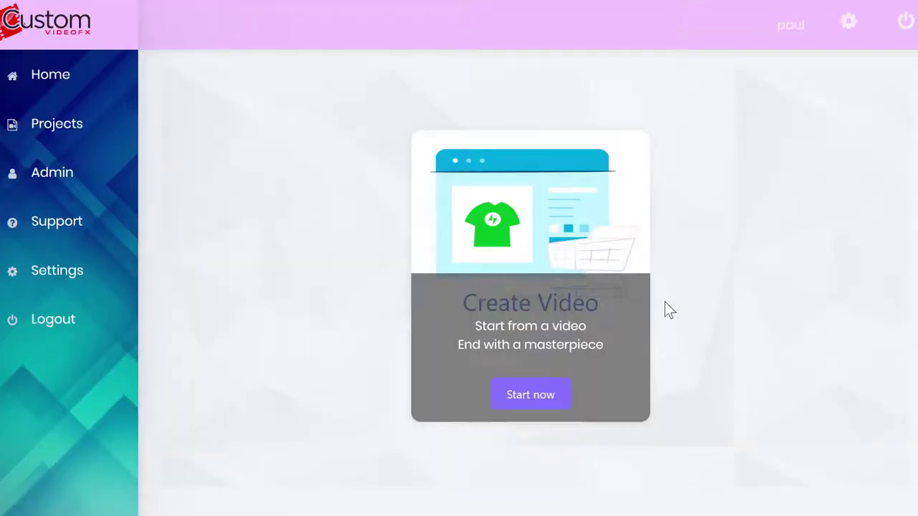
Step: Start a new video from the presenter file and make it fill a 9:16 frame
left_click(565, 395)
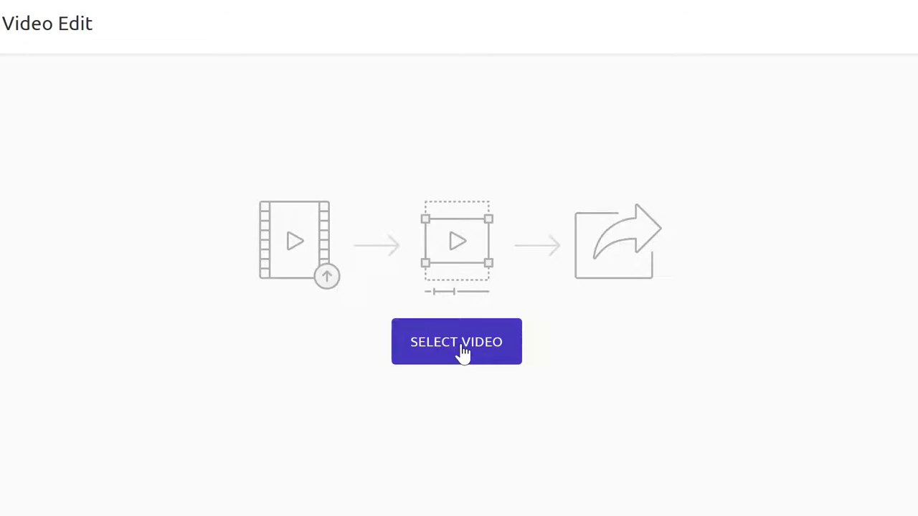
left_click(462, 350)
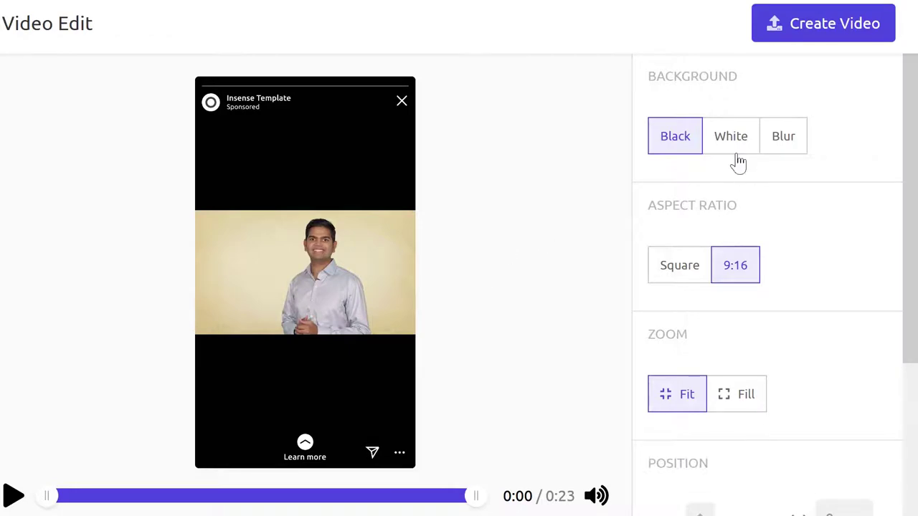
left_click(679, 271)
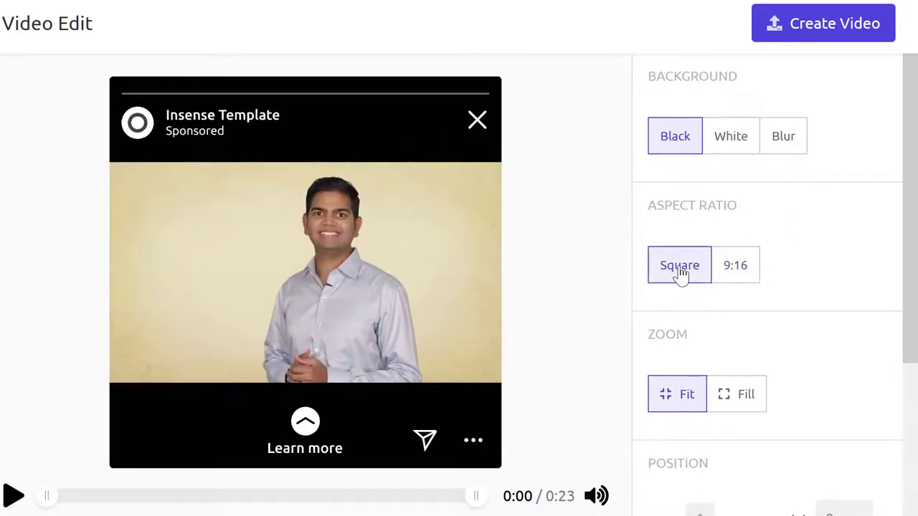
left_click(746, 276)
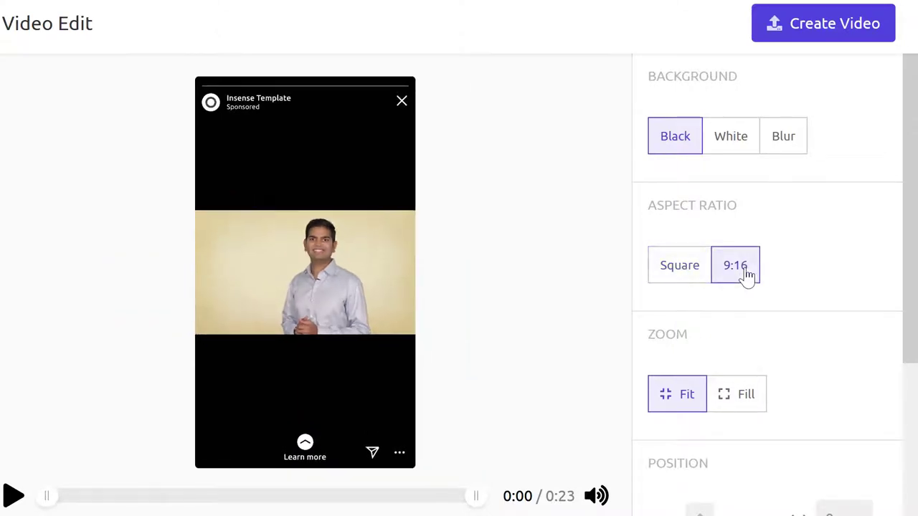
left_click(747, 398)
Step: Shift the video left within the vertical frame, settling at position -20
scroll(819, 321, "down", 3)
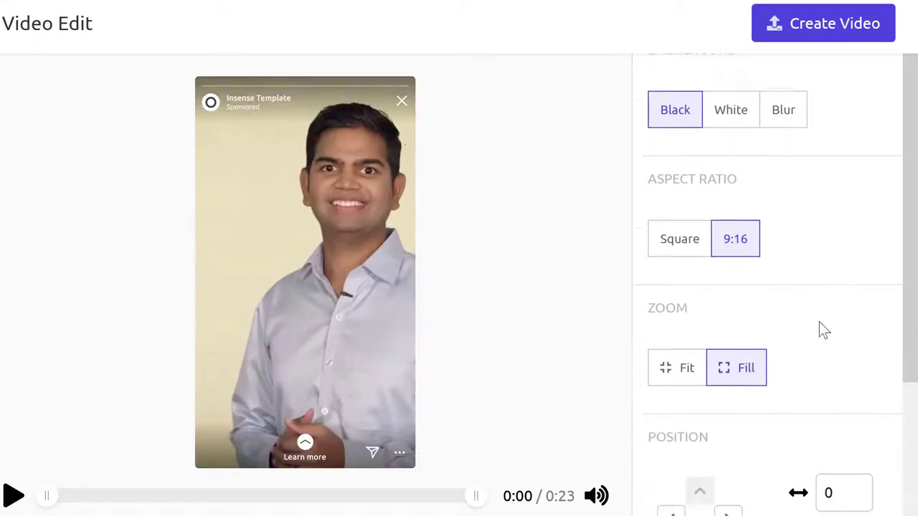
left_click(672, 341)
left_click(672, 341)
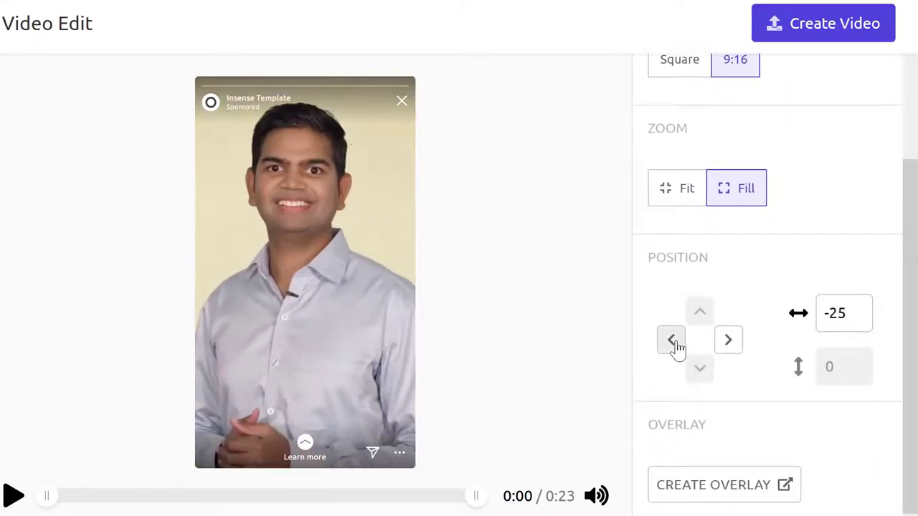
left_click(727, 342)
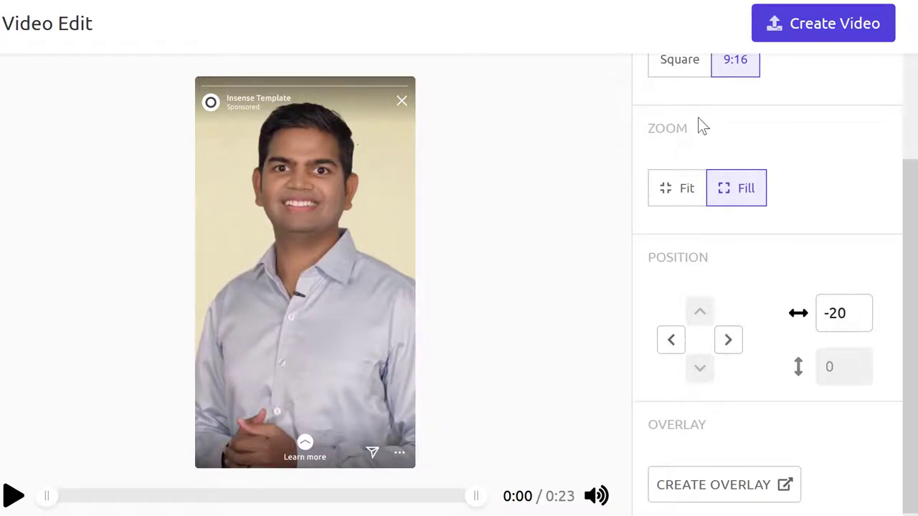
Step: Switch the ad to Square format and Fit the whole video, leaving black bars
left_click(678, 71)
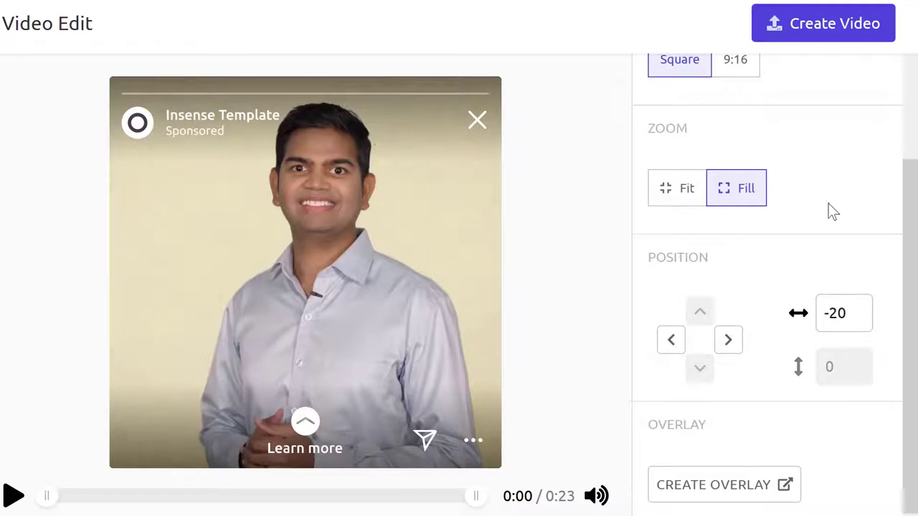
scroll(829, 203, "up", 3)
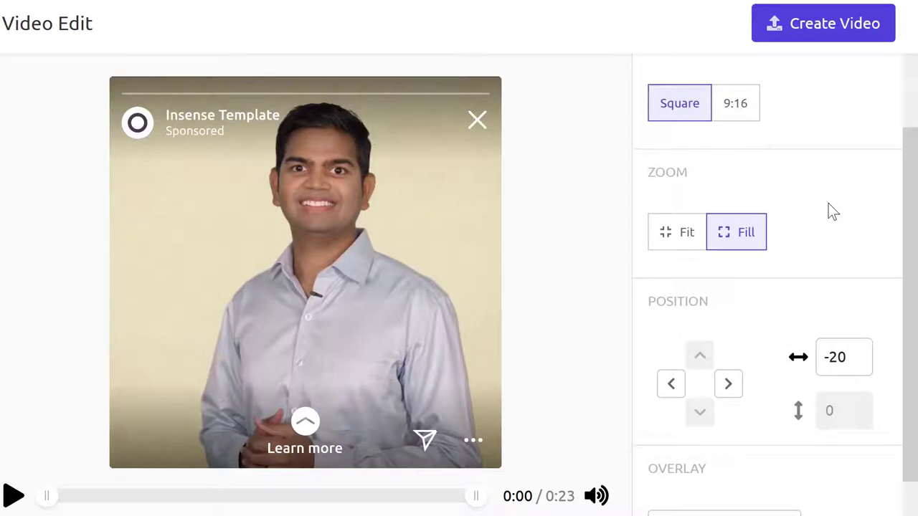
left_click(742, 182)
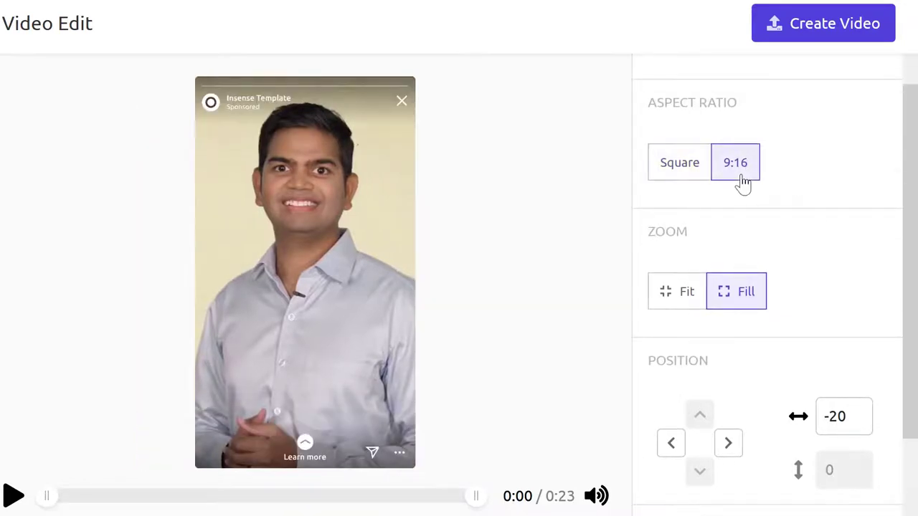
left_click(692, 175)
scroll(750, 190, "up", 1)
scroll(749, 190, "up", 2)
left_click(675, 399)
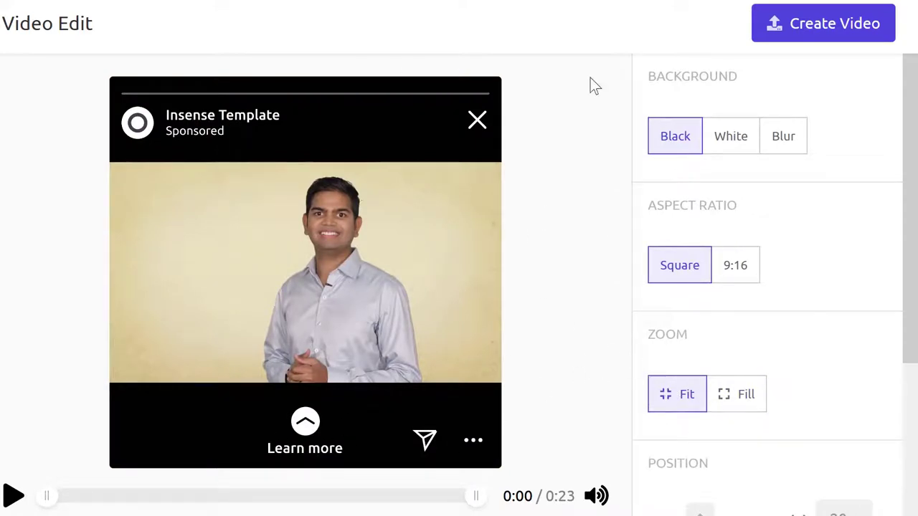
Step: Open Create Overlay and mark the emoji and money-bag stickers with drawn arrows
left_click_drag(910, 210, 902, 375)
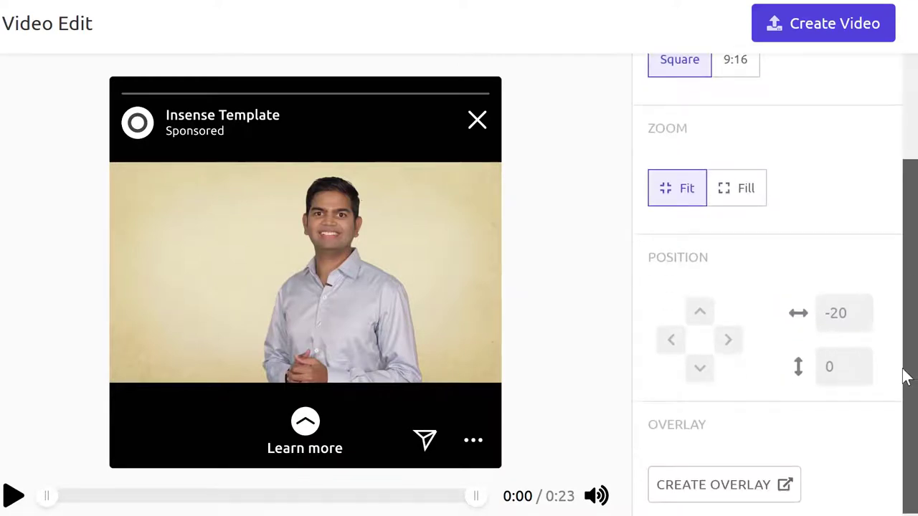
left_click(742, 493)
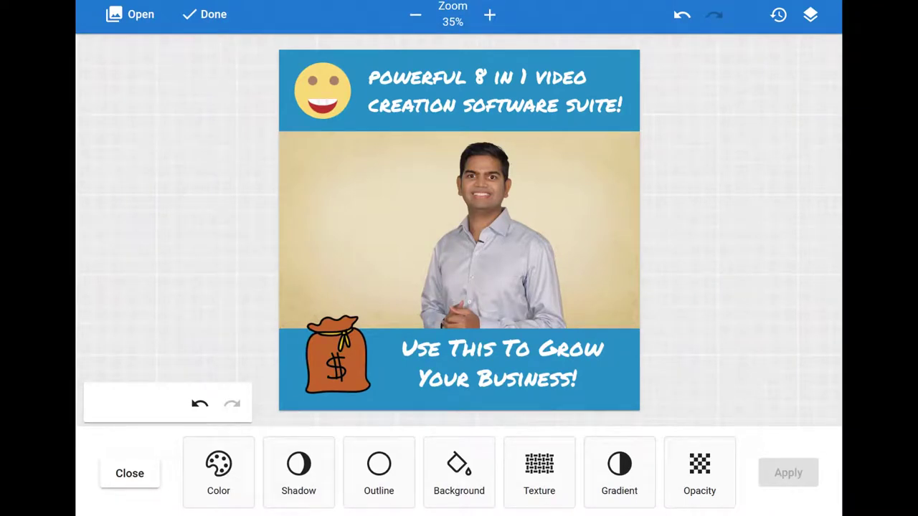
mouse_move(162, 133)
left_mouse_down()
mouse_move(274, 122)
mouse_move(305, 109)
mouse_move(297, 123)
left_mouse_up()
mouse_move(214, 363)
left_mouse_down()
mouse_move(271, 359)
mouse_move(286, 346)
mouse_move(294, 364)
mouse_move(286, 362)
left_mouse_up()
Step: Apply the overlay with Done and scroll through the preview to review both banners
left_click(207, 17)
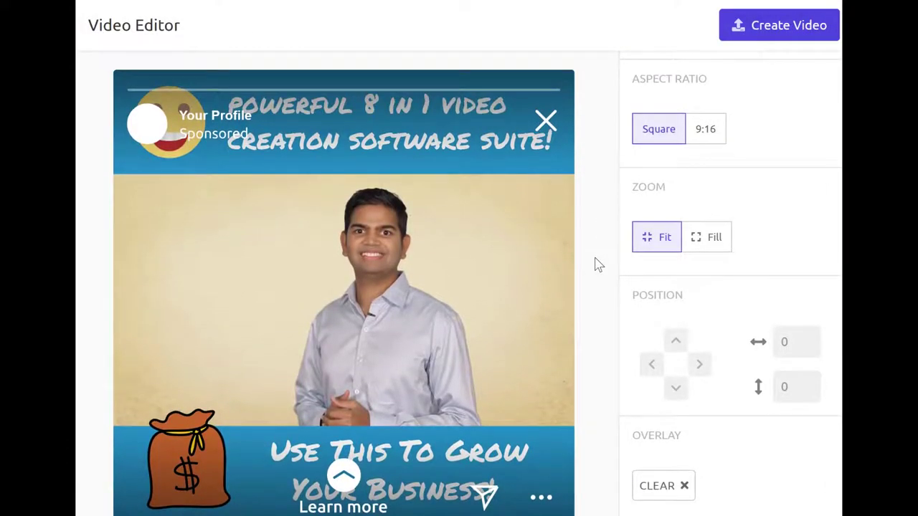
scroll(599, 265, "down", 1)
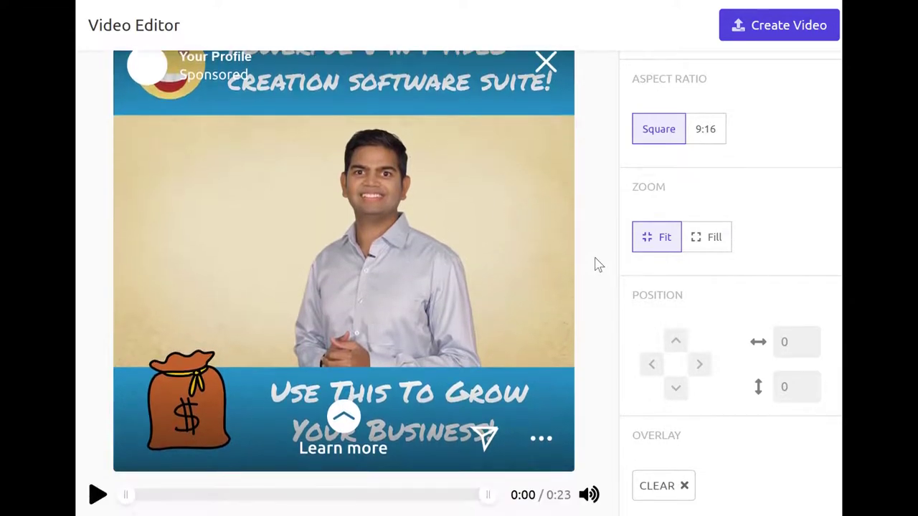
scroll(598, 264, "up", 1)
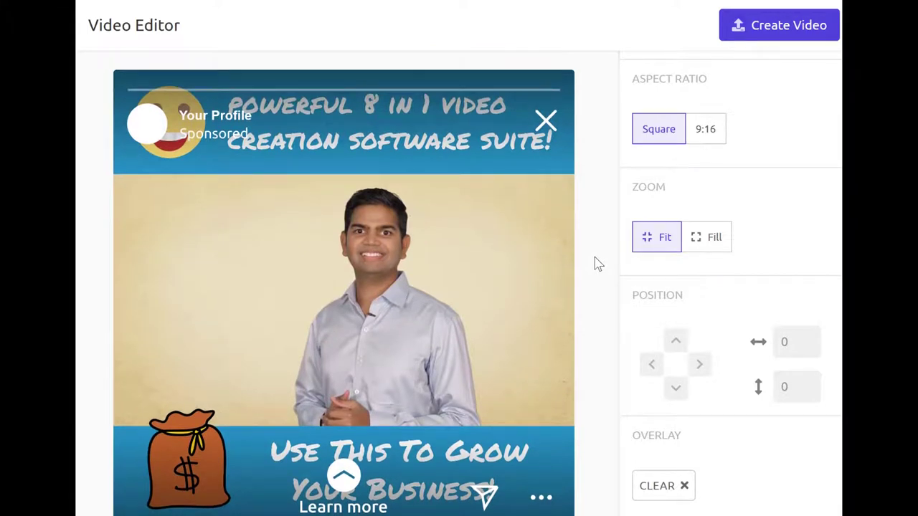
scroll(598, 264, "down", 1)
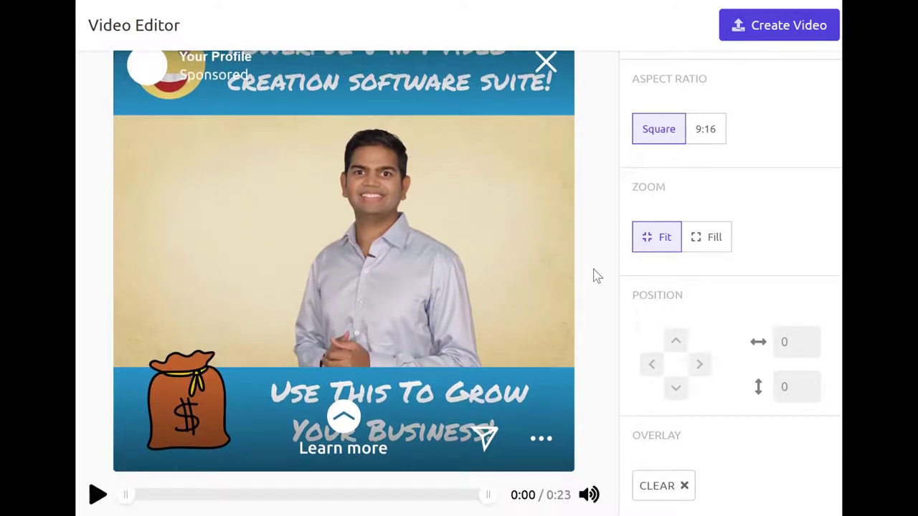
scroll(599, 295, "up", 1)
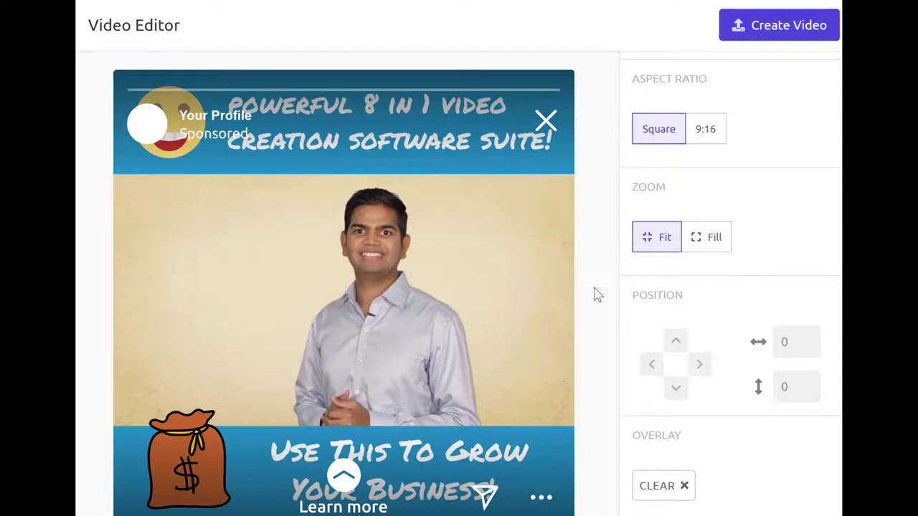
scroll(599, 294, "down", 1)
scroll(602, 219, "up", 1)
scroll(760, 357, "down", 1)
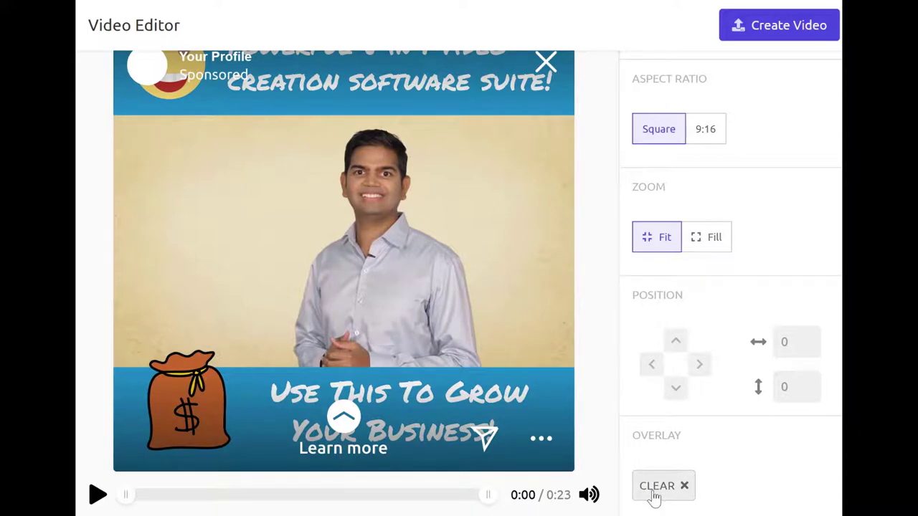
scroll(343, 283, "up", 1)
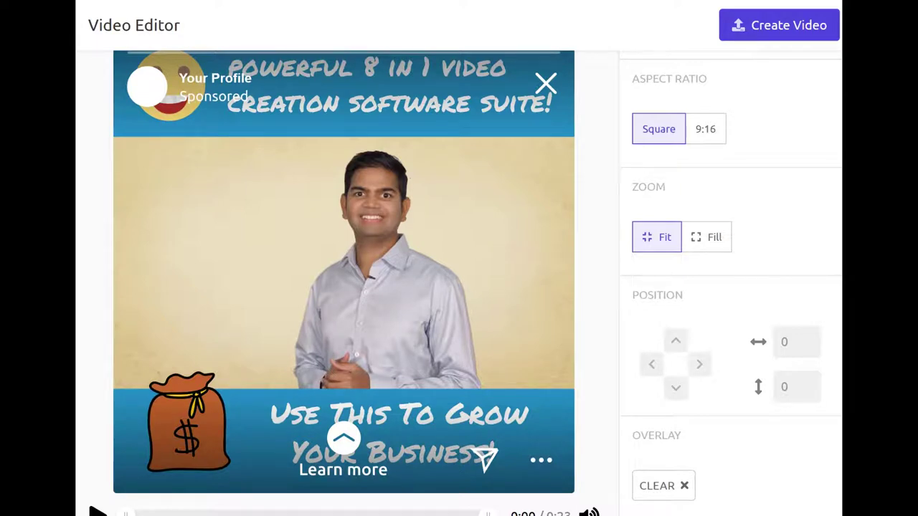
Step: Remove the old overlay, start a new one, and place a blue rectangle at the bottom
left_click(667, 486)
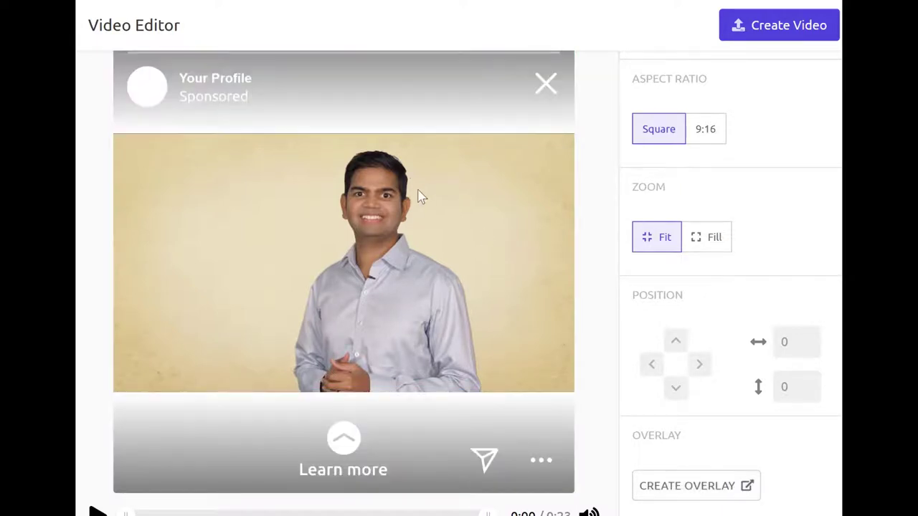
left_click(717, 489)
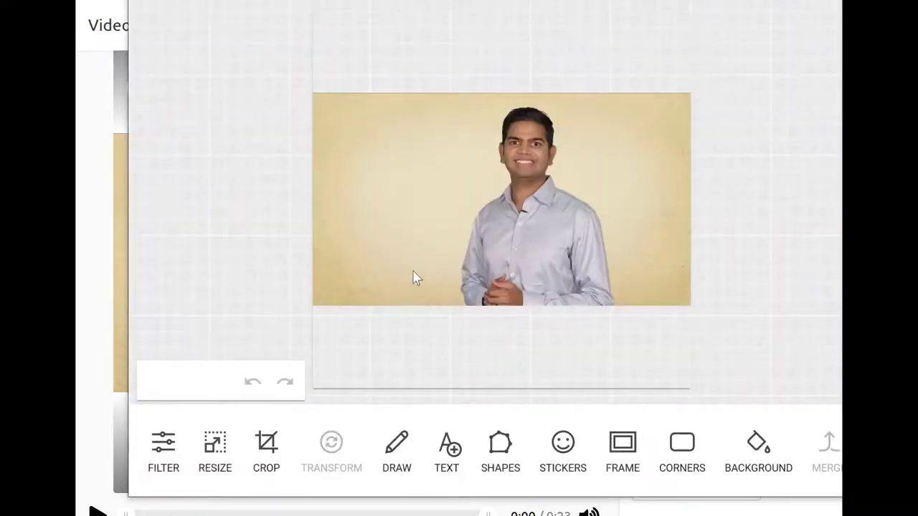
left_click(501, 459)
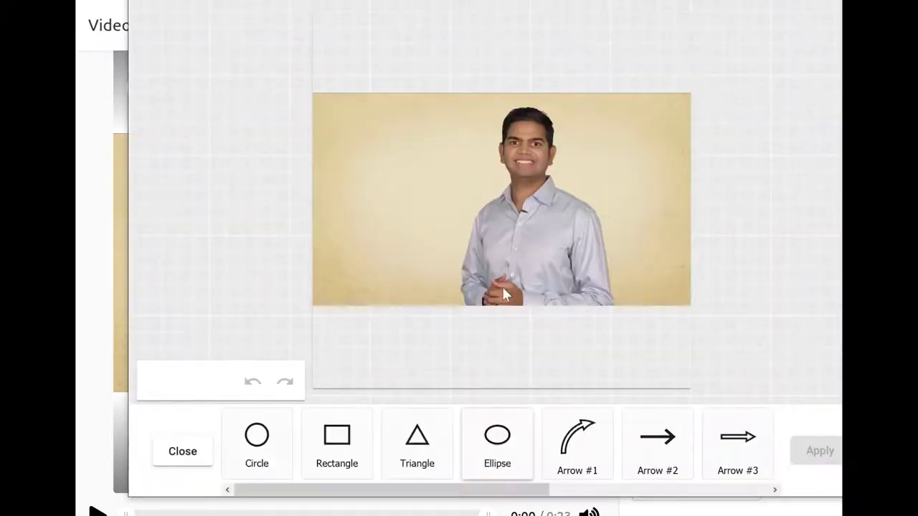
left_click(330, 459)
left_click_drag(479, 238, 698, 373)
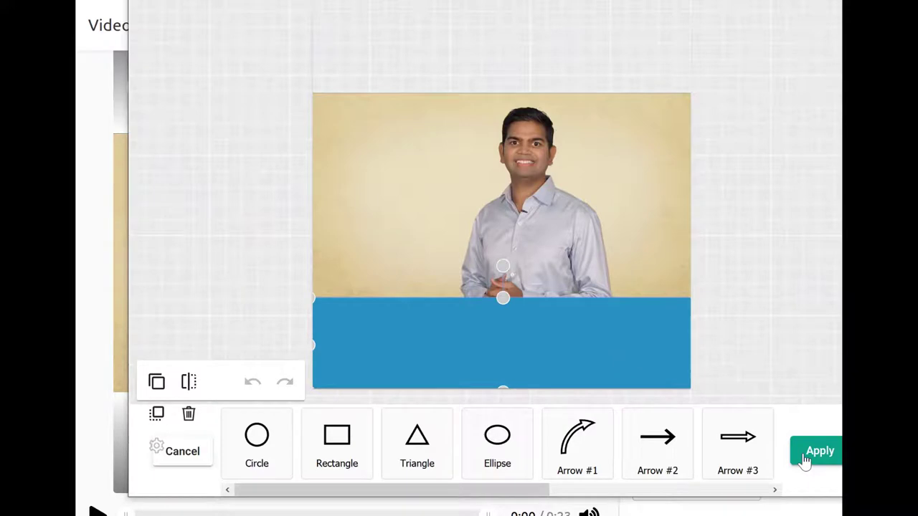
Step: Commit the rectangle to the overlay, keeping its blue colour unchanged
left_click(816, 456)
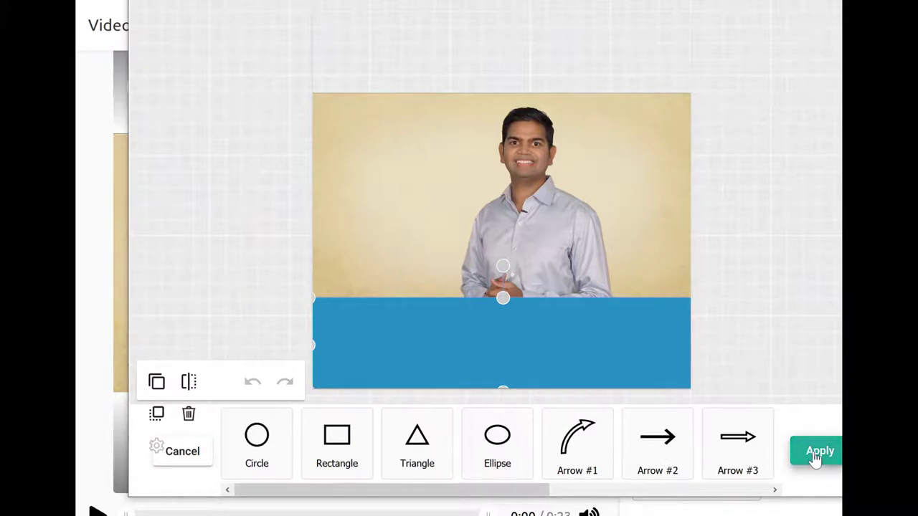
left_click(816, 456)
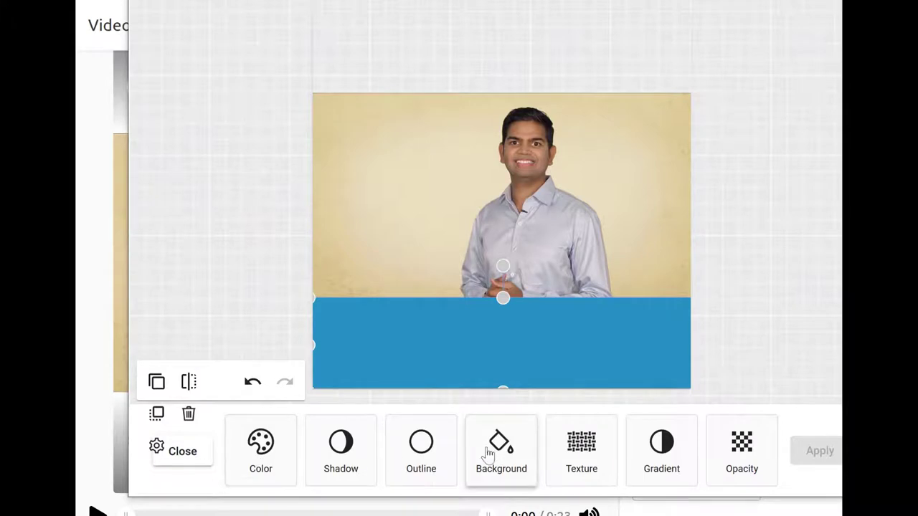
left_click(289, 467)
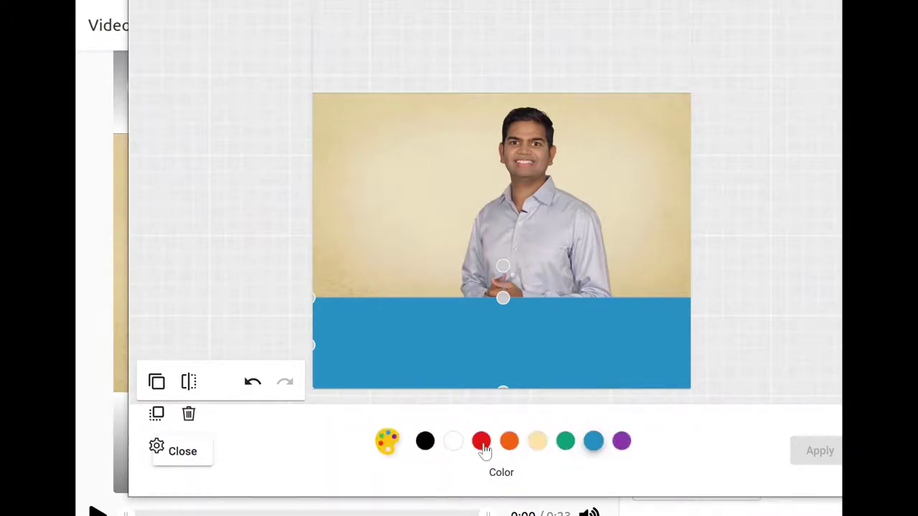
left_click(183, 454)
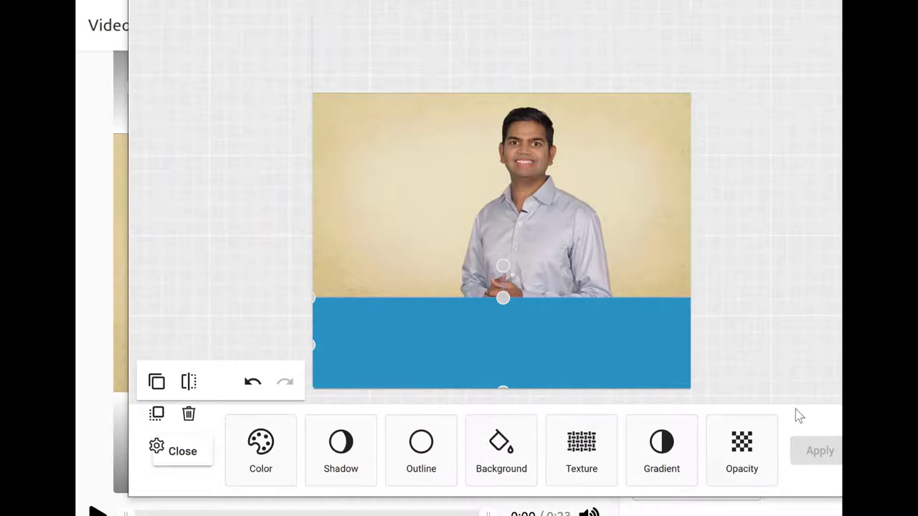
left_click(199, 459)
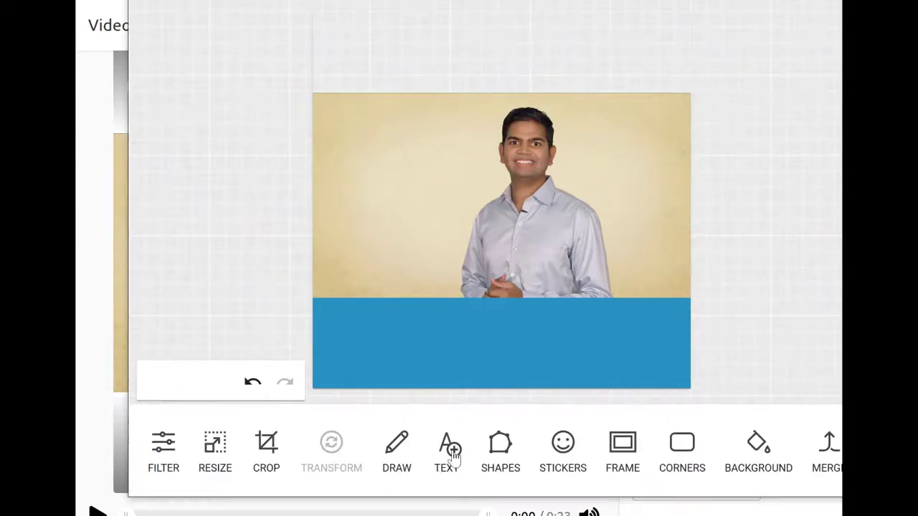
Step: Add a white Permanent Marker text box and move it onto the blue band
left_click(450, 448)
left_click(681, 451)
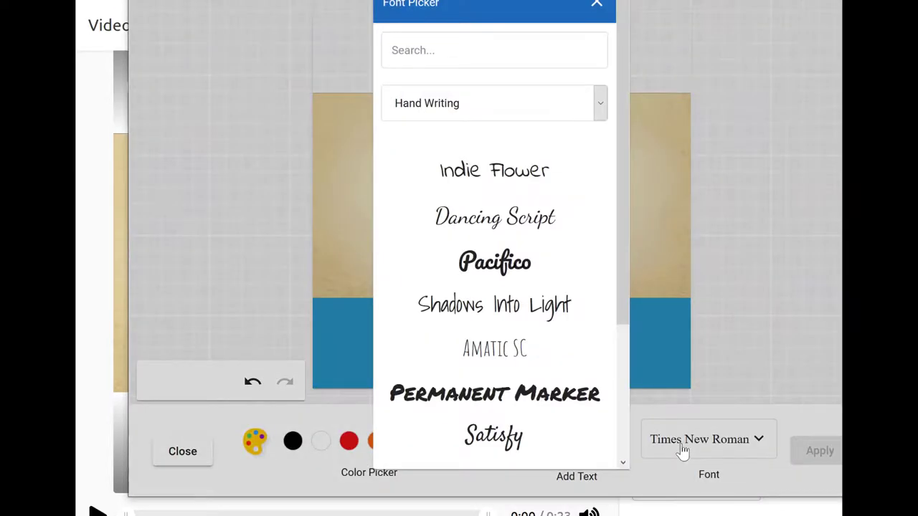
left_click(525, 406)
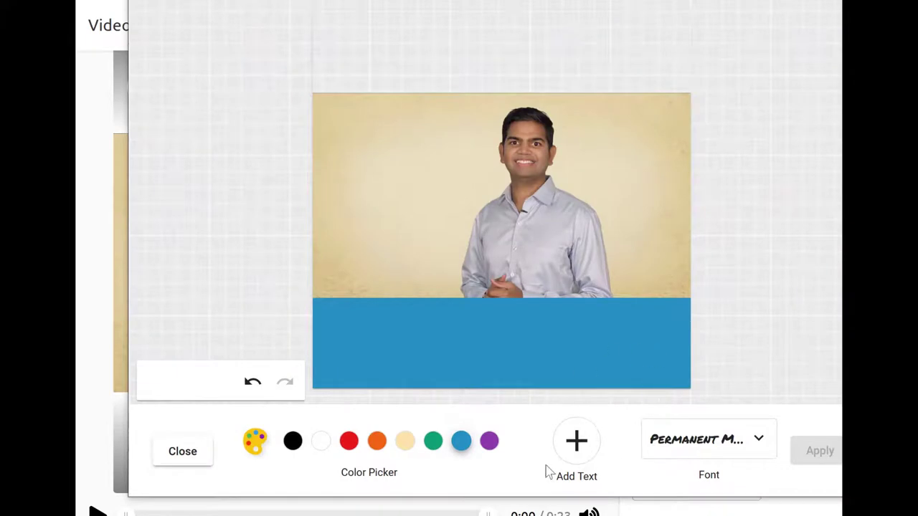
left_click(320, 441)
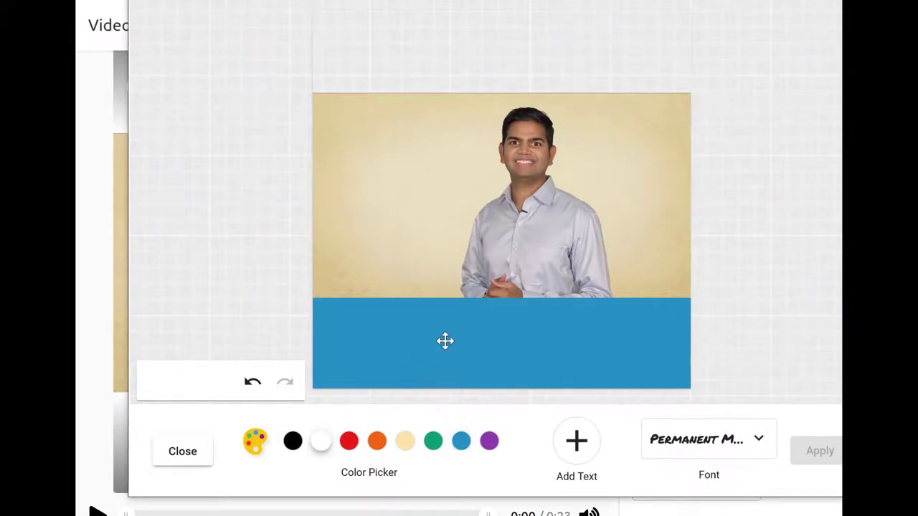
left_click(567, 449)
left_click_drag(500, 198, 478, 335)
double_click(478, 335)
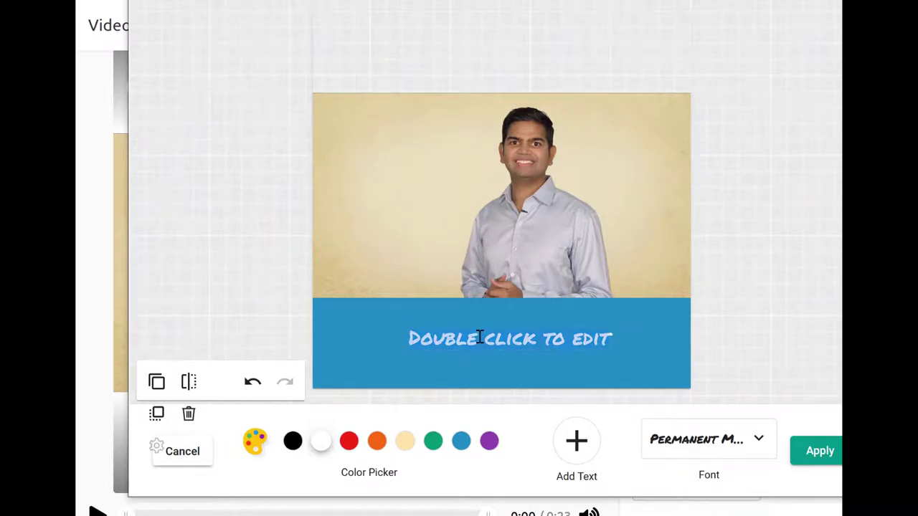
triple_click(480, 338)
Step: Type the caption 'USE THIS TO GROW YOUR BUSINESS' and shift it left on the band
type("USE")
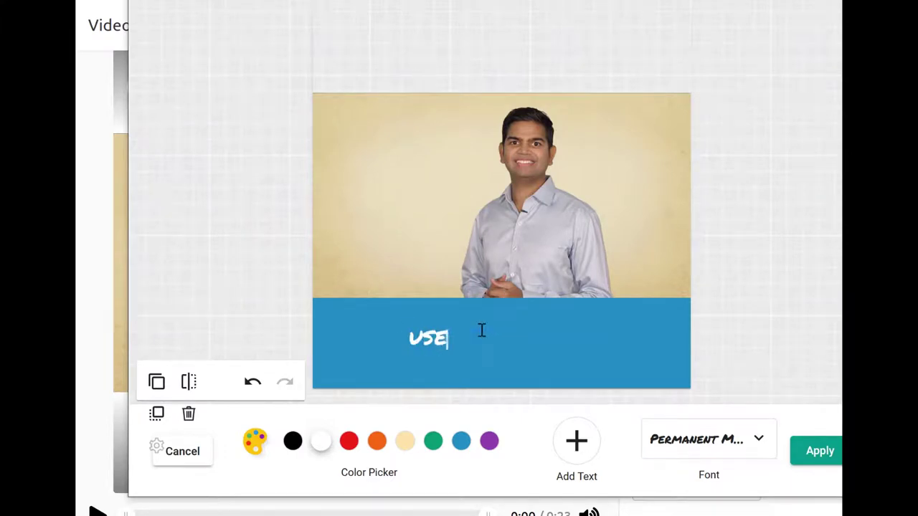
type(" THIS TO GROW YOUR BU")
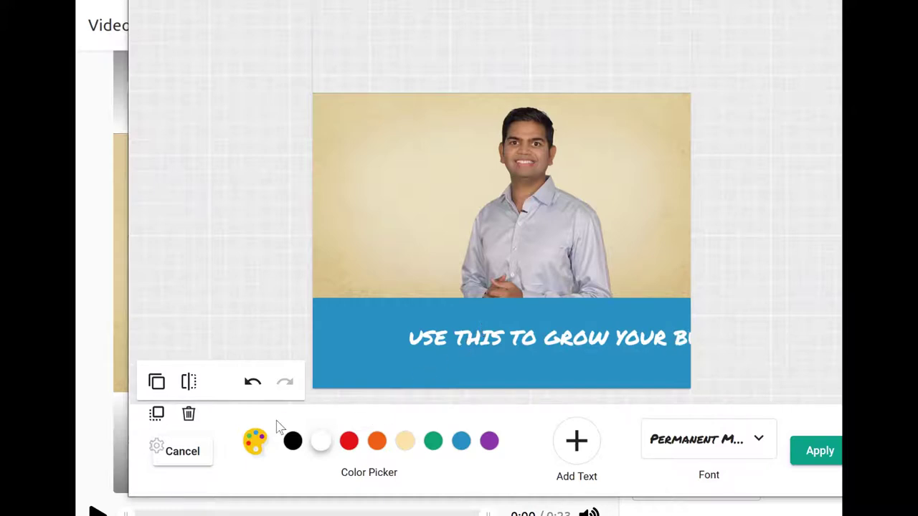
left_click(810, 445)
left_click(504, 340)
left_click(496, 367)
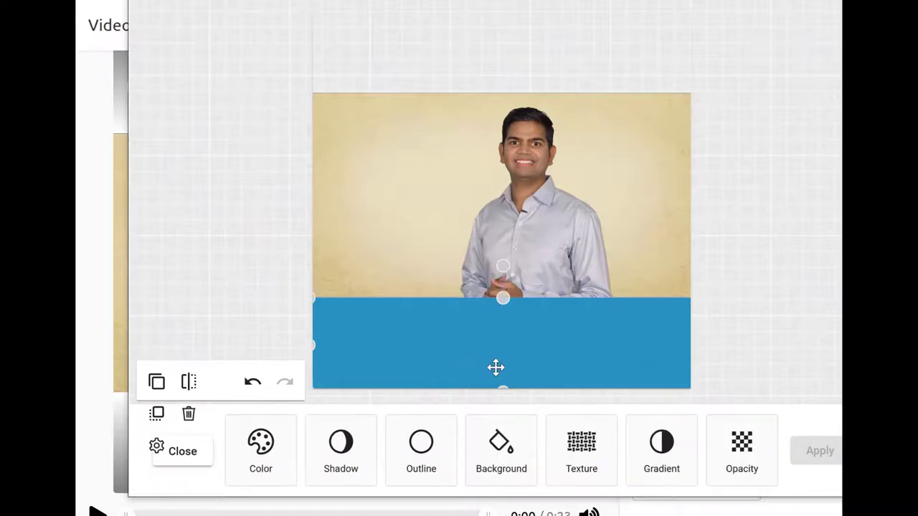
left_click(581, 272)
left_click(510, 332)
left_click_drag(510, 332, 438, 337)
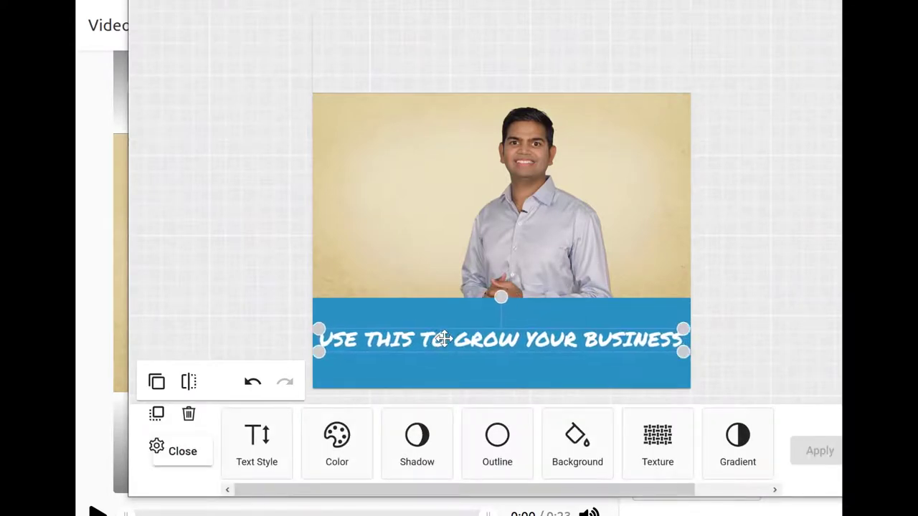
Step: Break the caption onto a second line before YOUR and move it toward the band's centre
left_click(510, 351)
double_click(516, 339)
left_click(516, 339)
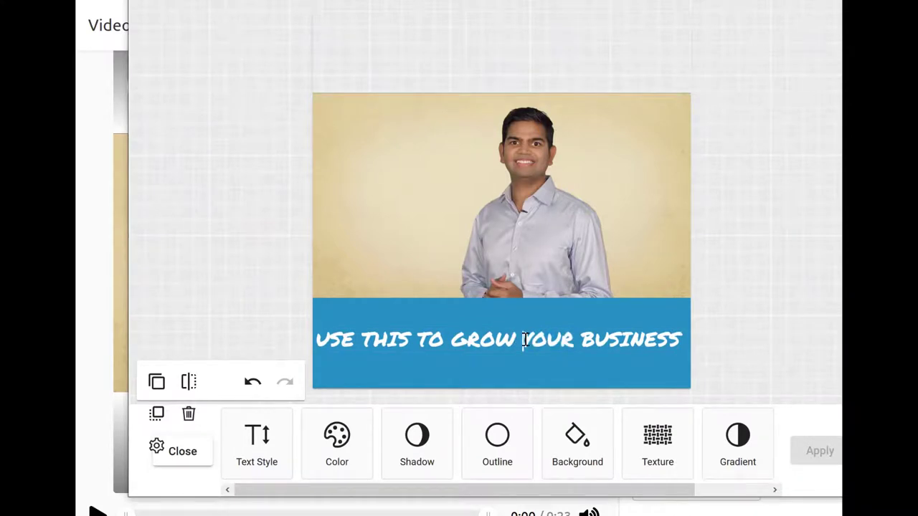
key("Return")
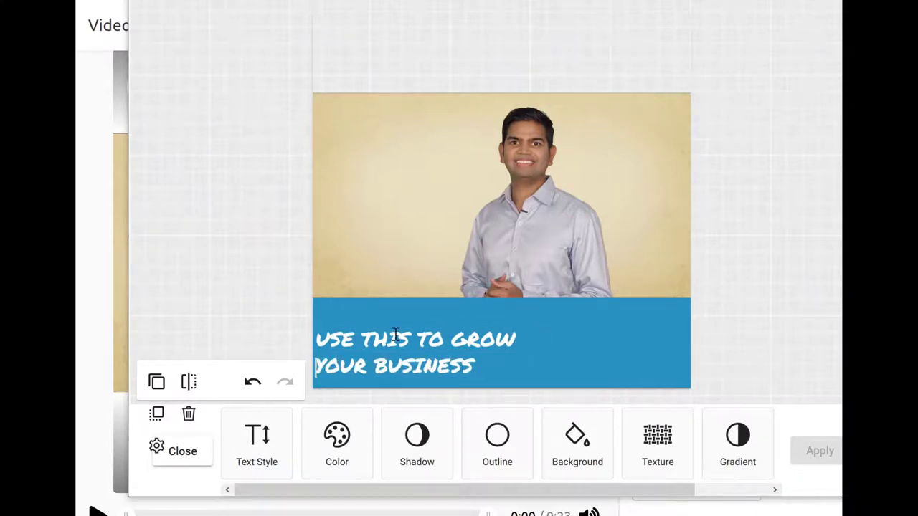
left_click(436, 340)
left_click_drag(436, 339, 557, 333)
Step: Add '!' after BUSINESS and nudge the caption slightly right and up
left_click(585, 360)
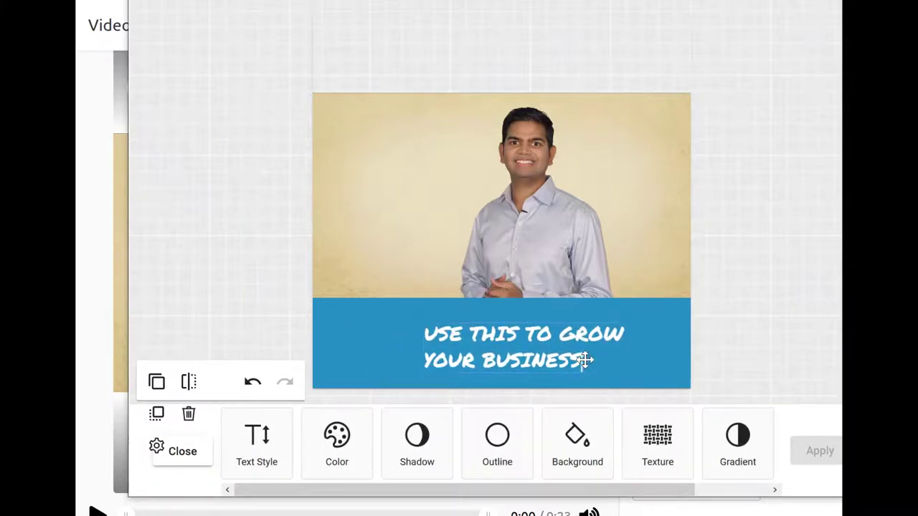
type("!")
left_click(542, 383)
left_click(576, 280)
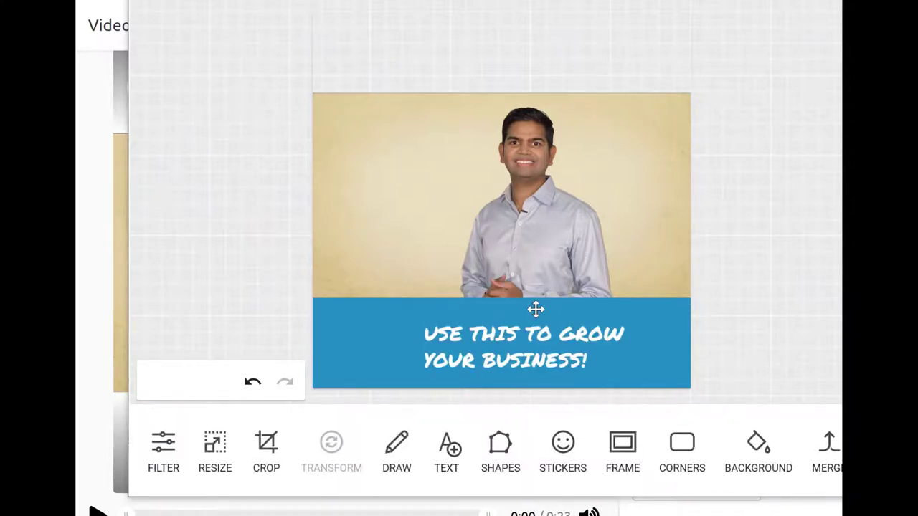
left_click(534, 329)
left_click_drag(534, 329, 550, 327)
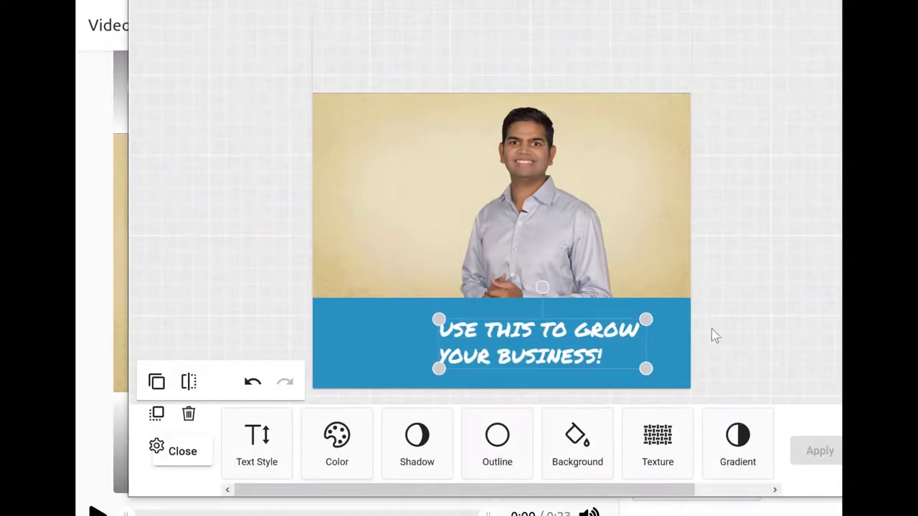
Step: Place the Doodles money-bag sticker at the left of the blue banner, slightly enlarged
left_click(179, 451)
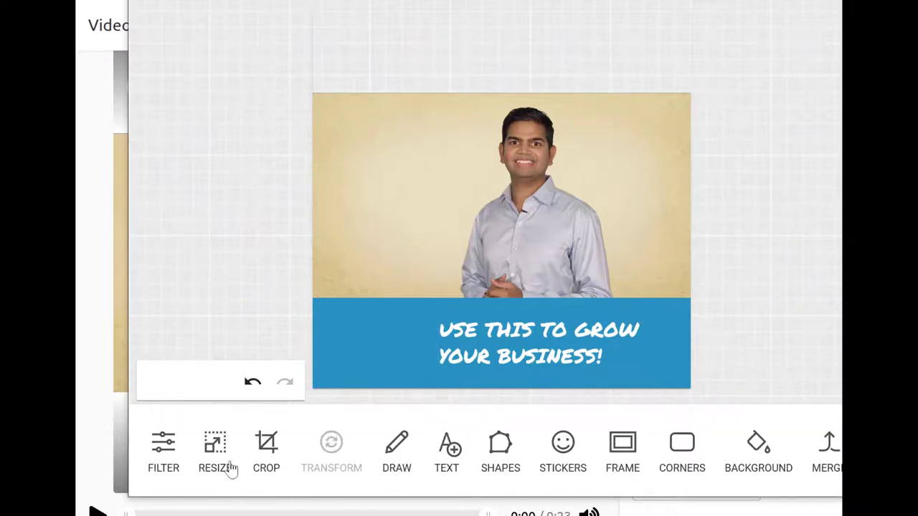
left_click(563, 442)
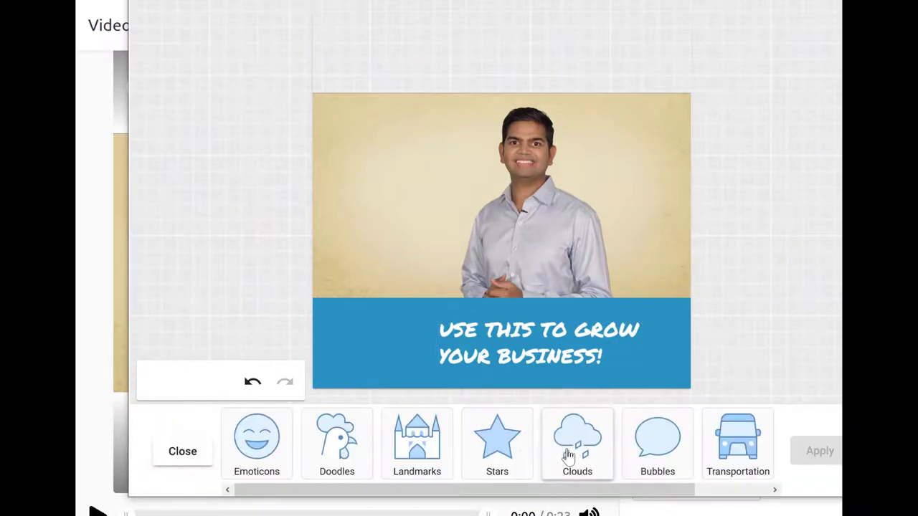
left_click(341, 448)
left_click(439, 454)
mouse_move(498, 211)
left_mouse_down()
mouse_move(377, 346)
mouse_move(370, 336)
mouse_move(400, 354)
left_mouse_up()
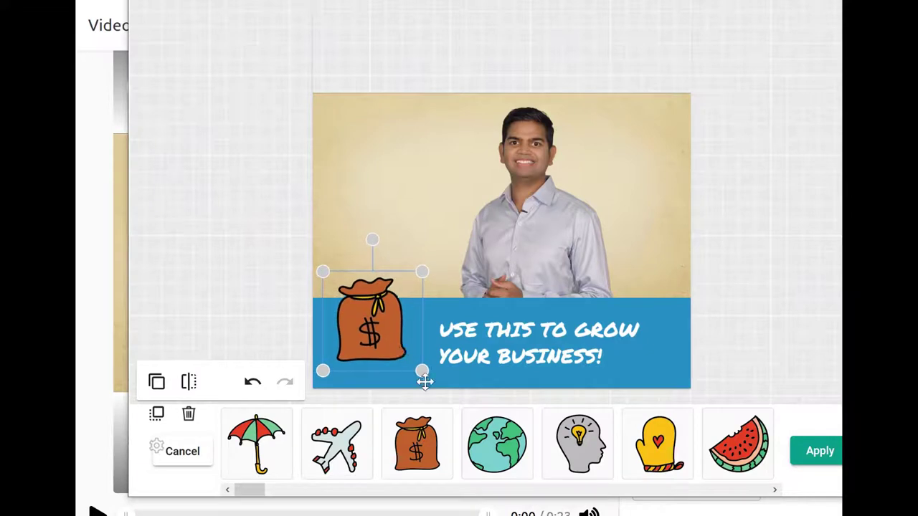
left_click_drag(353, 294, 347, 333)
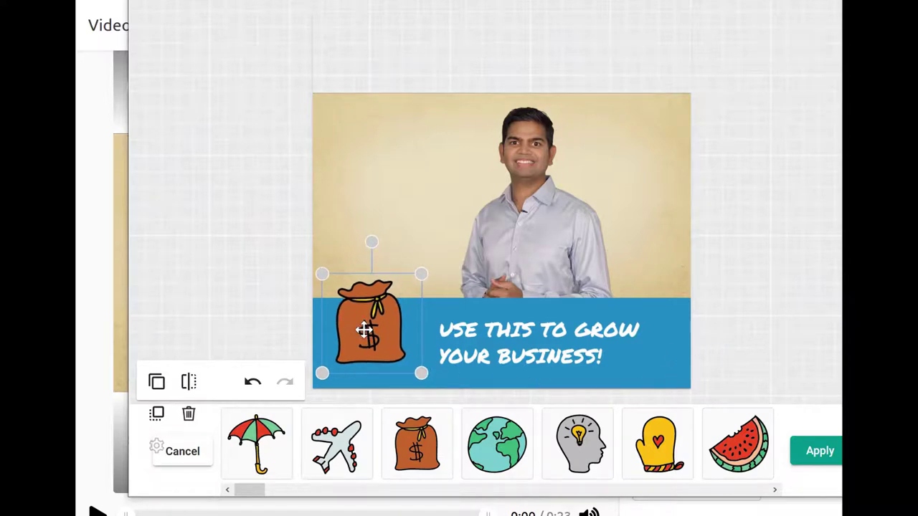
left_click_drag(422, 374, 426, 378)
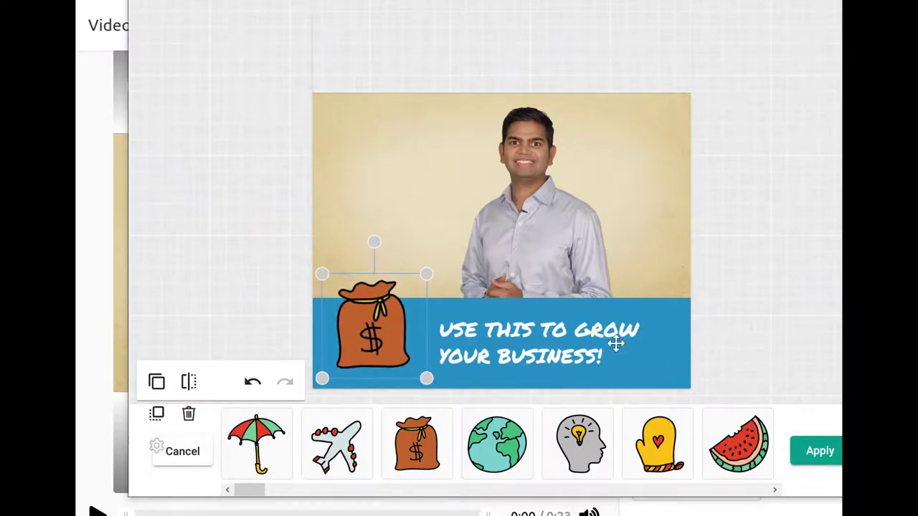
left_click_drag(365, 338, 368, 353)
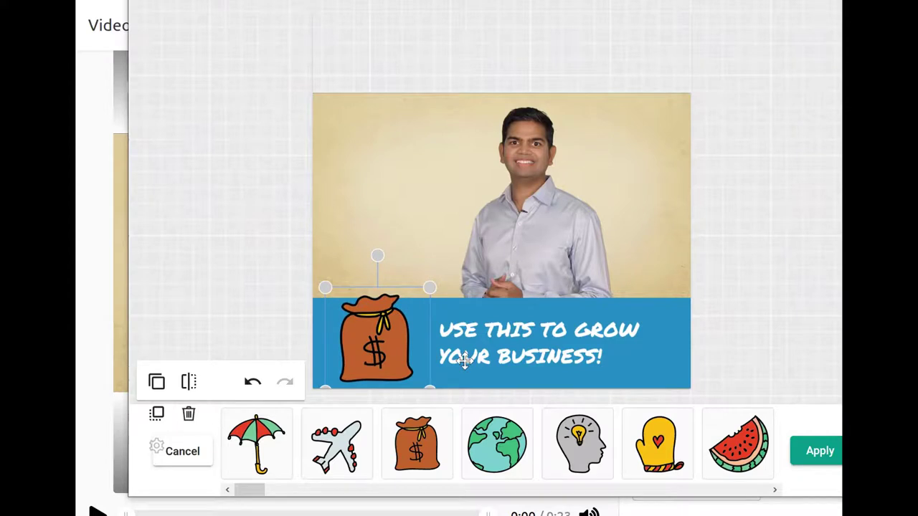
Step: Make the caption text slightly larger and apply the sticker placement
left_click(592, 335)
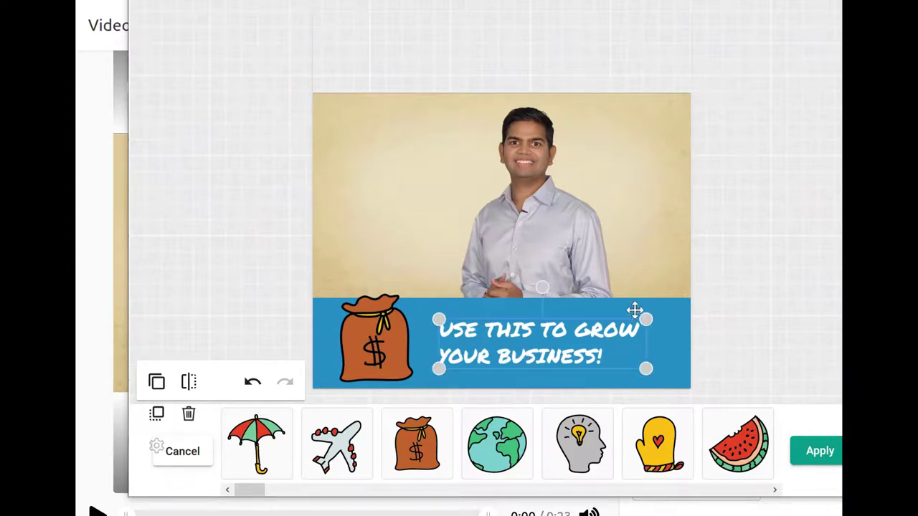
left_click_drag(645, 320, 668, 309)
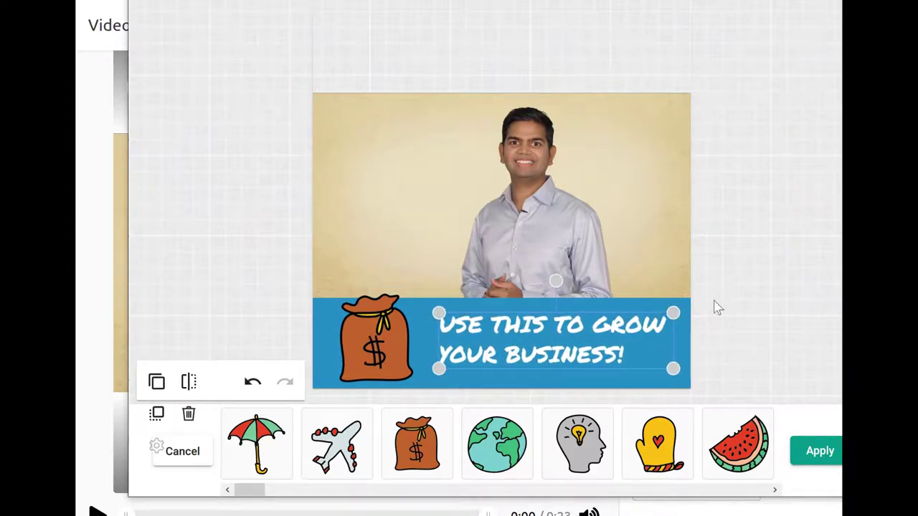
left_click(614, 383)
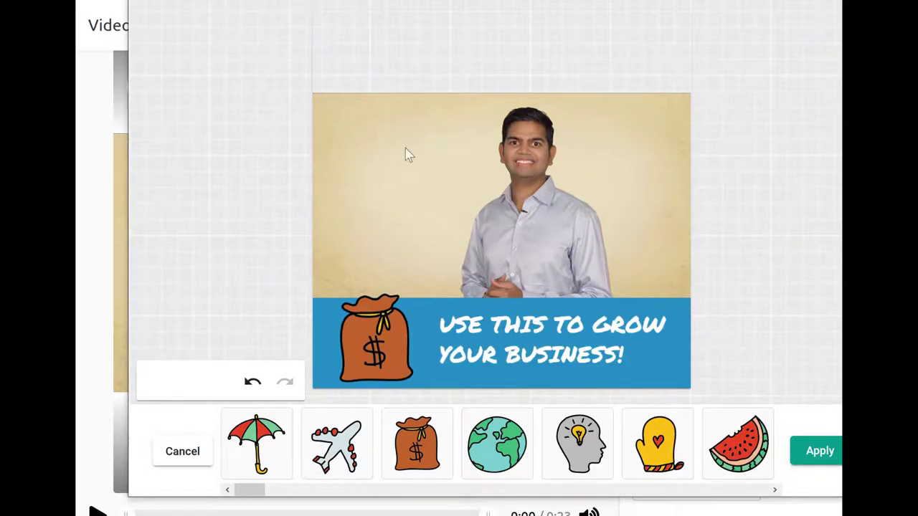
left_click(820, 452)
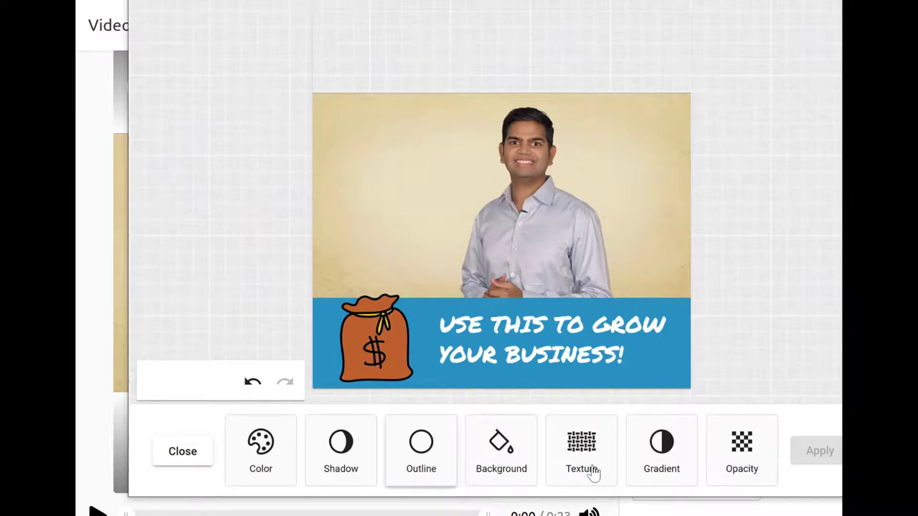
left_click(183, 452)
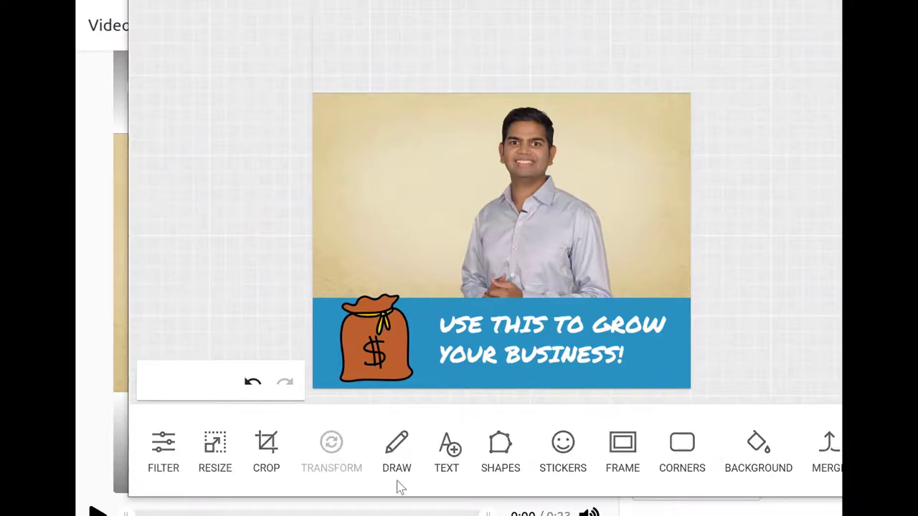
Step: Add a blue rectangle across the full width at the top of the canvas
left_click(507, 452)
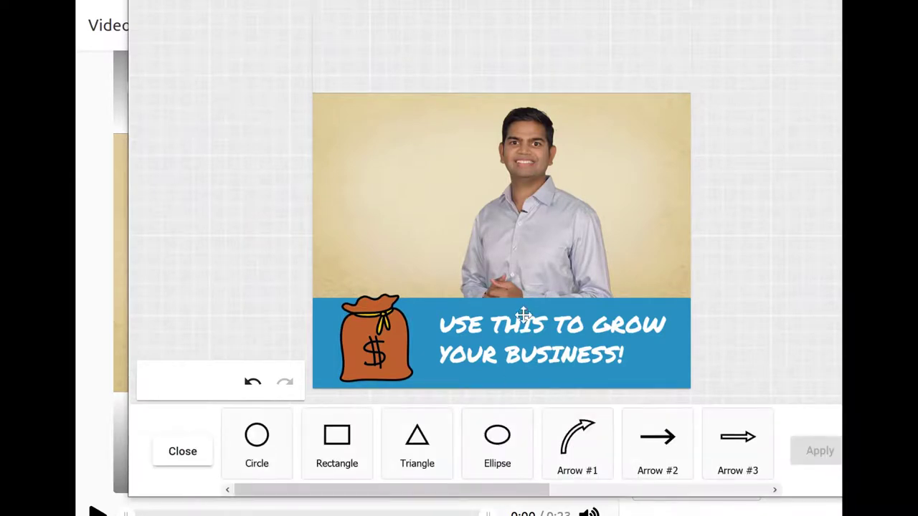
left_click(355, 448)
left_click_drag(493, 165, 351, 30)
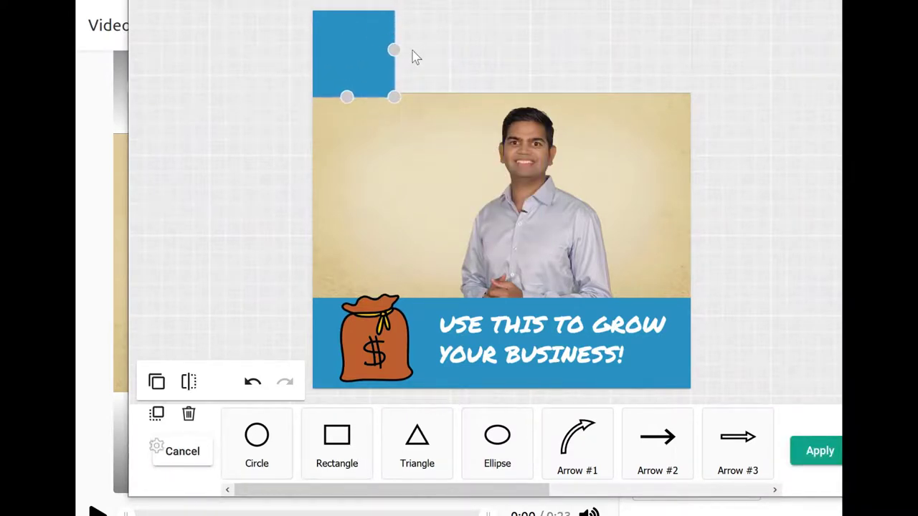
left_click_drag(444, 49, 689, 50)
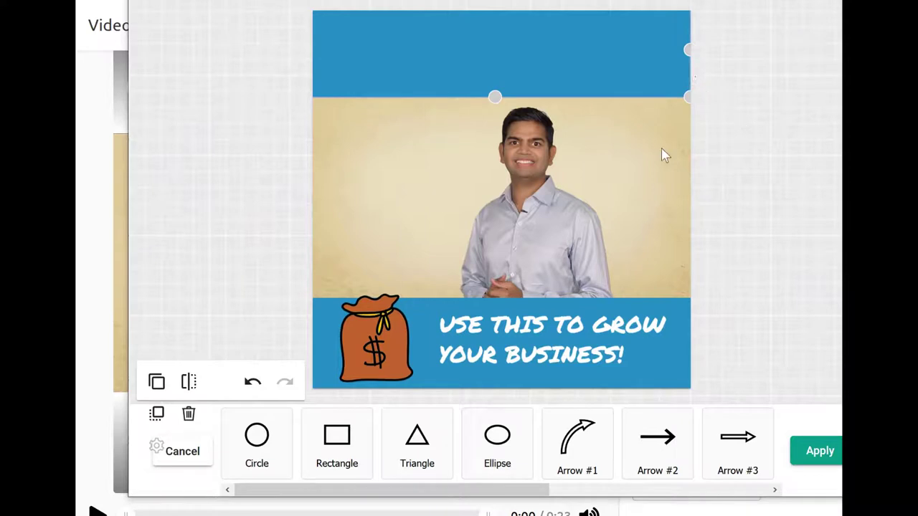
left_click(737, 172)
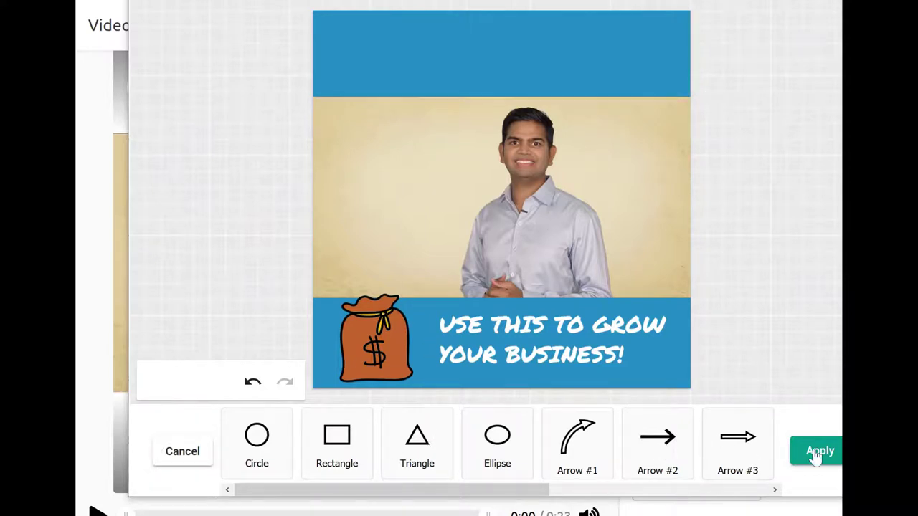
left_click(811, 450)
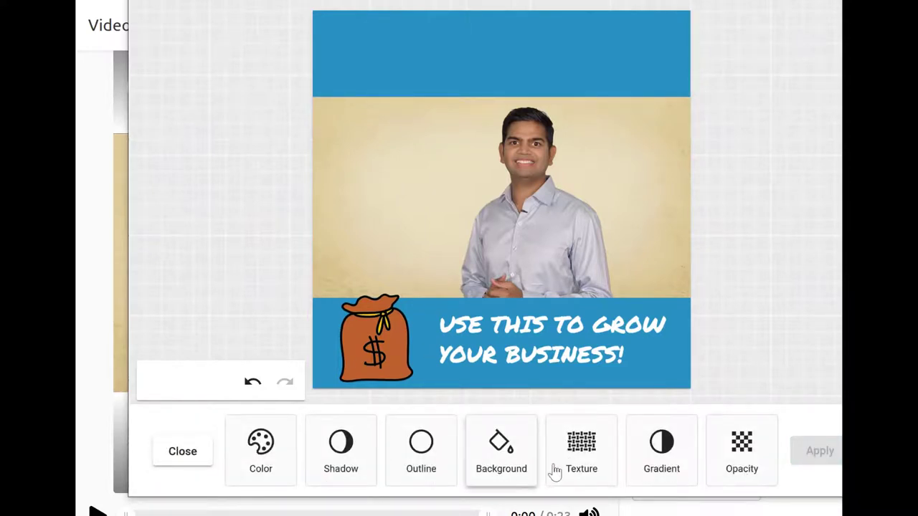
left_click(201, 458)
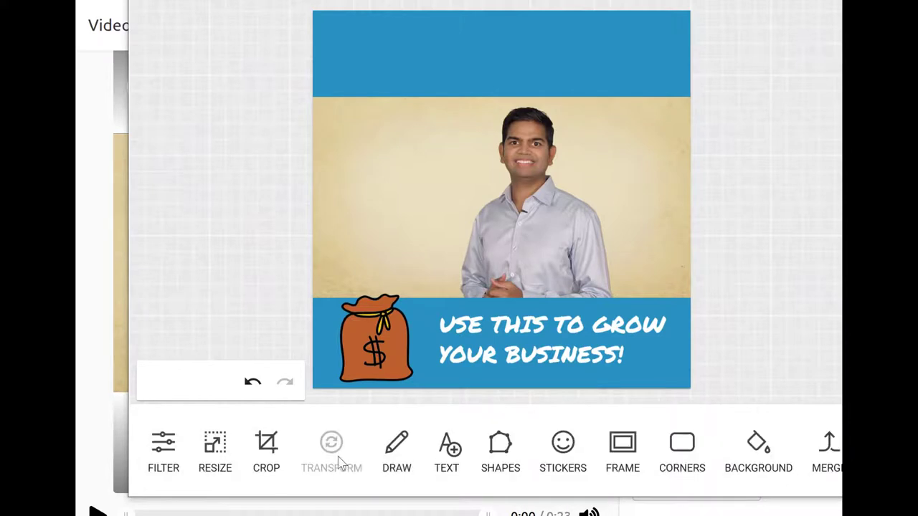
Step: Add a new text box in white Permanent Marker font
left_click(457, 459)
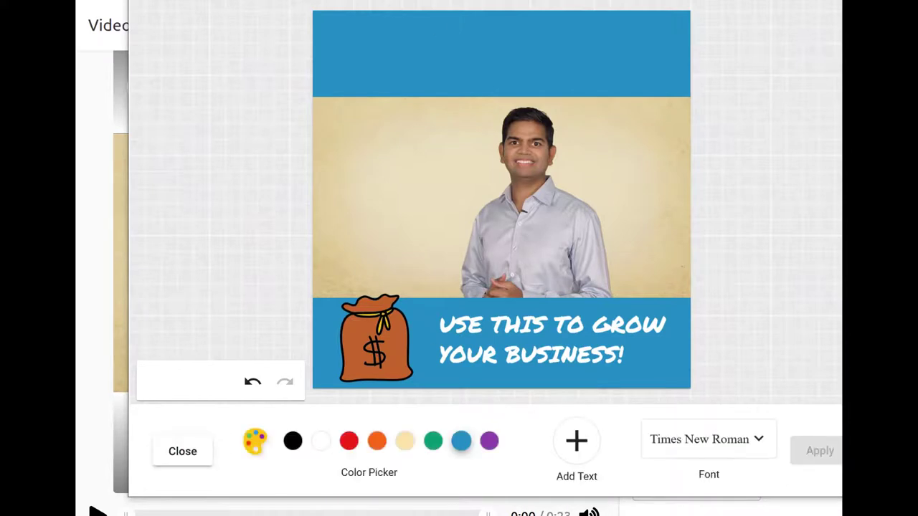
left_click(582, 455)
double_click(483, 195)
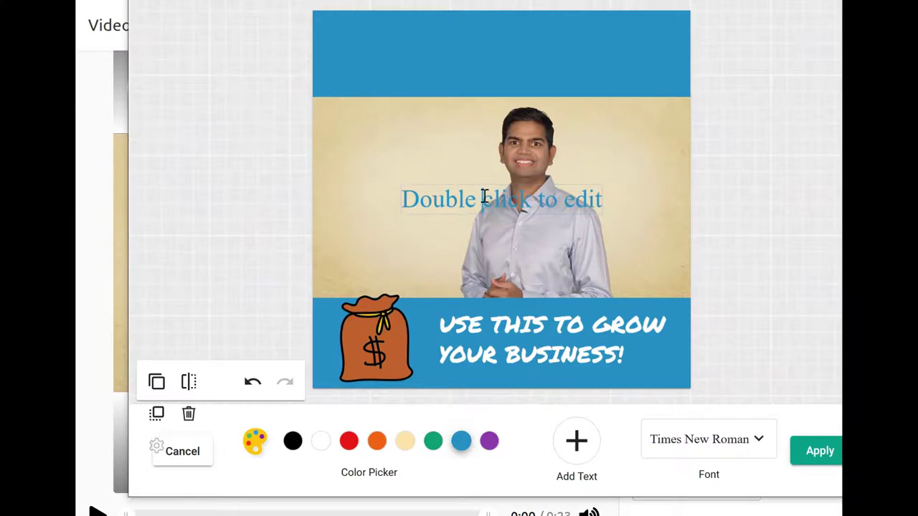
key("ctrl+a")
left_click(746, 450)
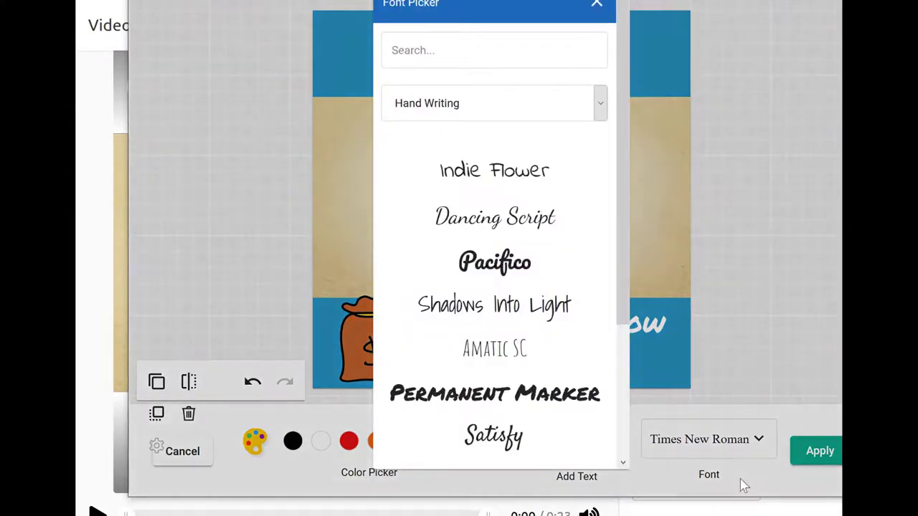
left_click(537, 392)
left_click(320, 441)
left_click(390, 213)
Step: Move the text into the top band, paste the headline 'Powerful 8 in 1 Video Creation Suite!' and apply
left_click(436, 183)
left_click_drag(437, 184, 440, 57)
double_click(439, 56)
key("ctrl+a")
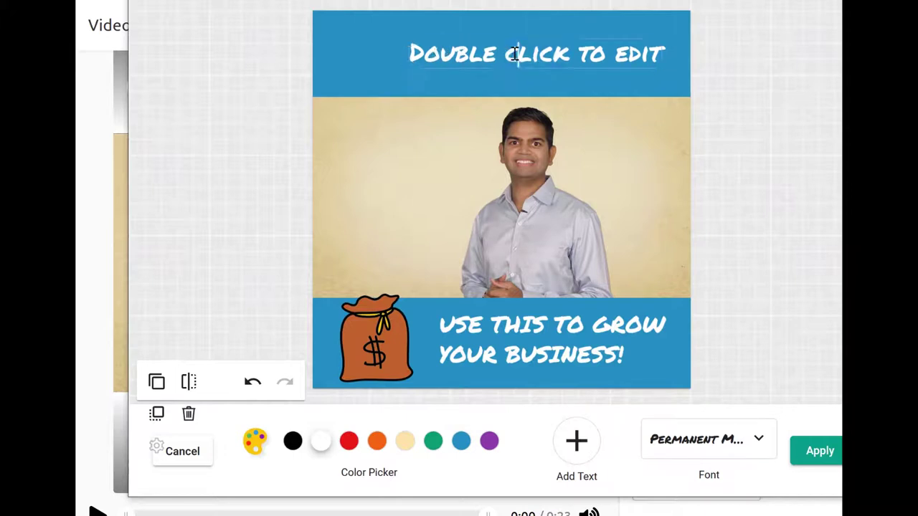
type("Powerful 8 in 1 Video Creation Suite!")
left_click(557, 41)
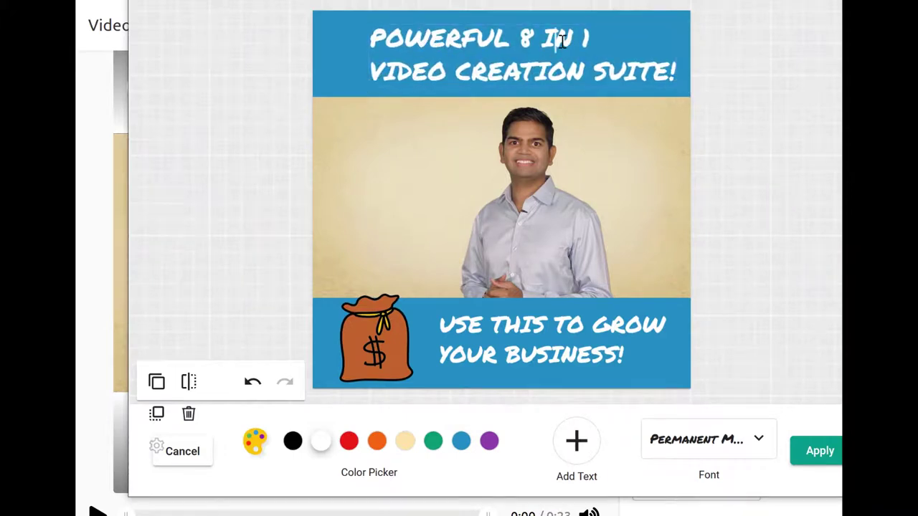
left_click_drag(671, 73, 556, 58)
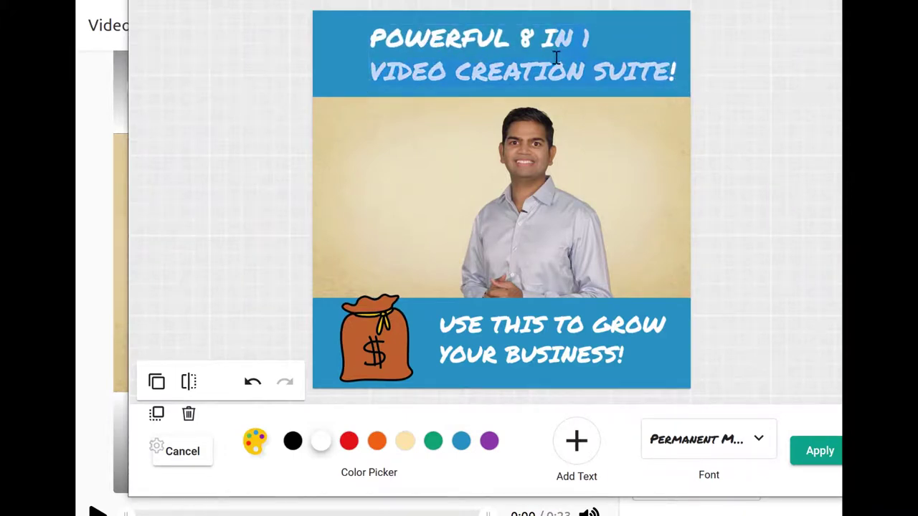
left_click_drag(383, 33, 685, 72)
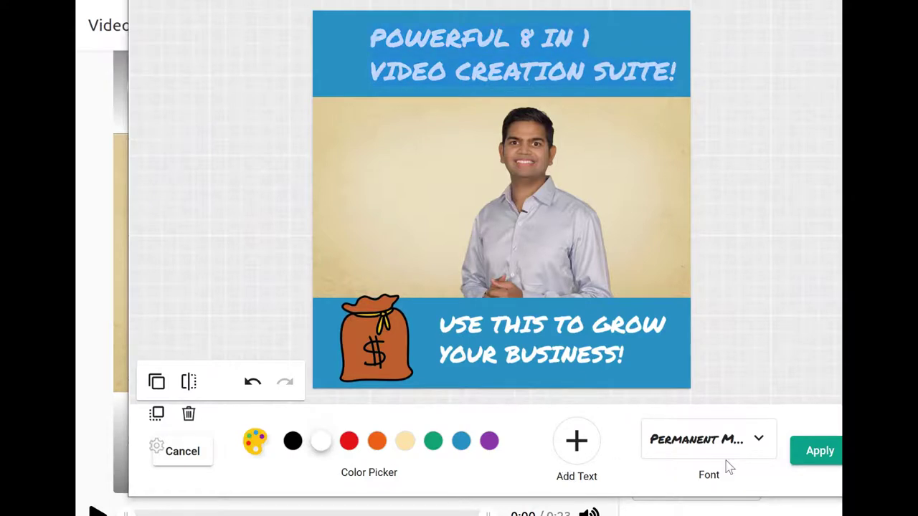
left_click(814, 452)
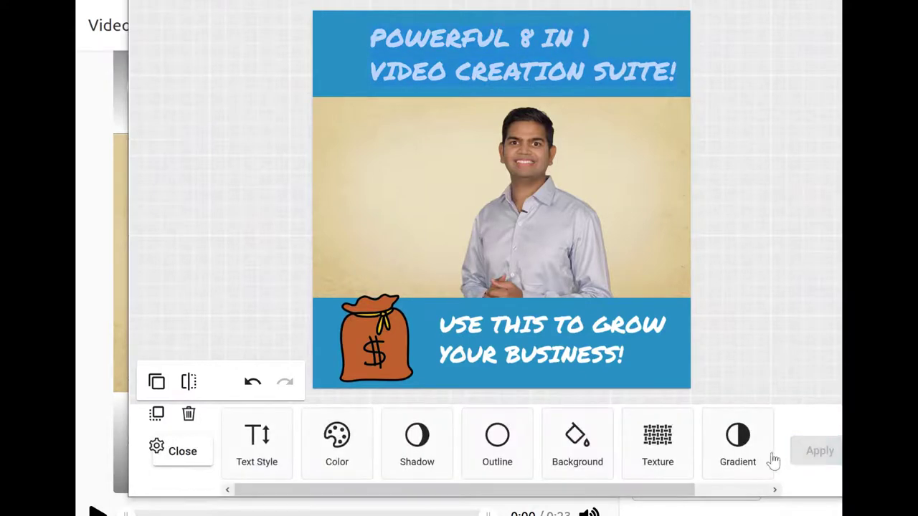
Step: Shrink the headline box and shift it slightly right within the top band
left_click(273, 454)
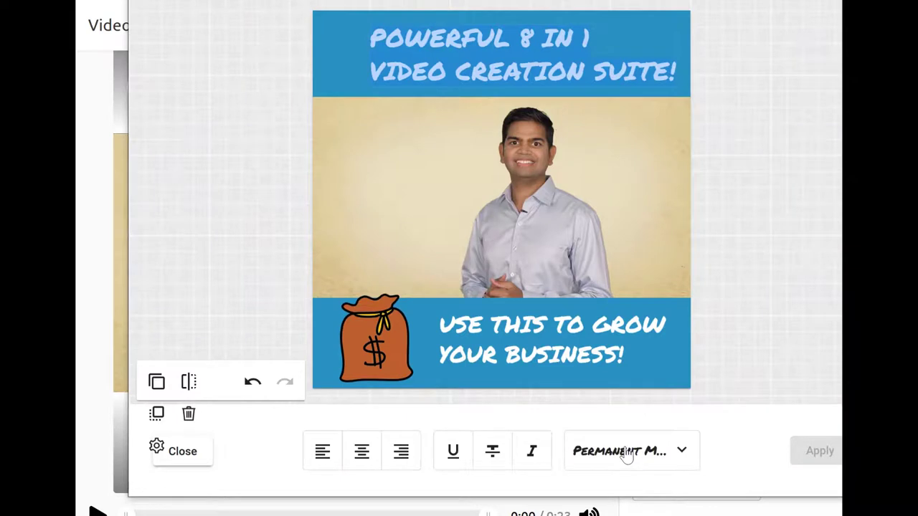
left_click(180, 451)
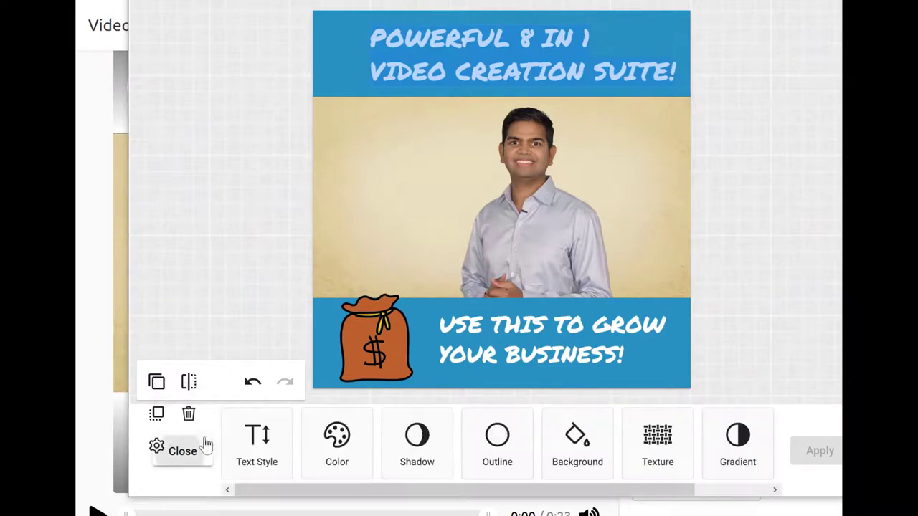
left_click(352, 82)
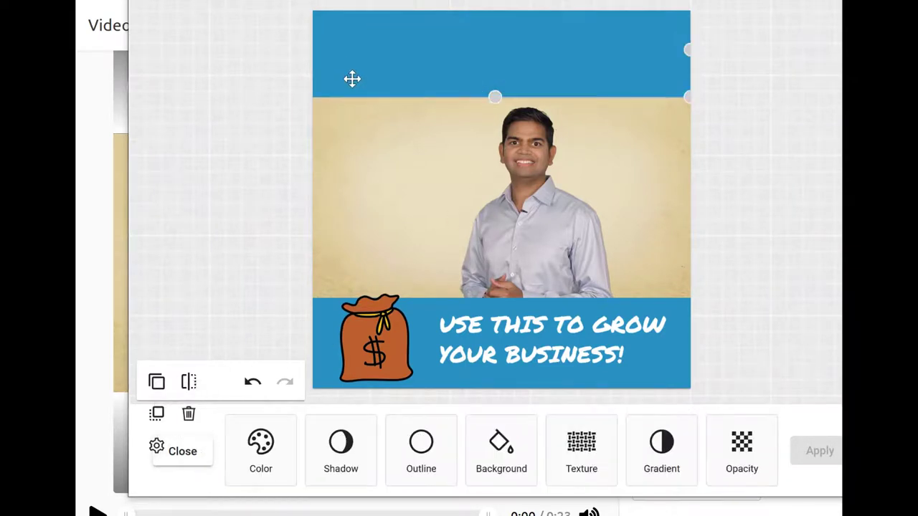
left_click(488, 111)
left_click(381, 27)
left_click_drag(368, 25, 424, 33)
left_click_drag(532, 61, 540, 63)
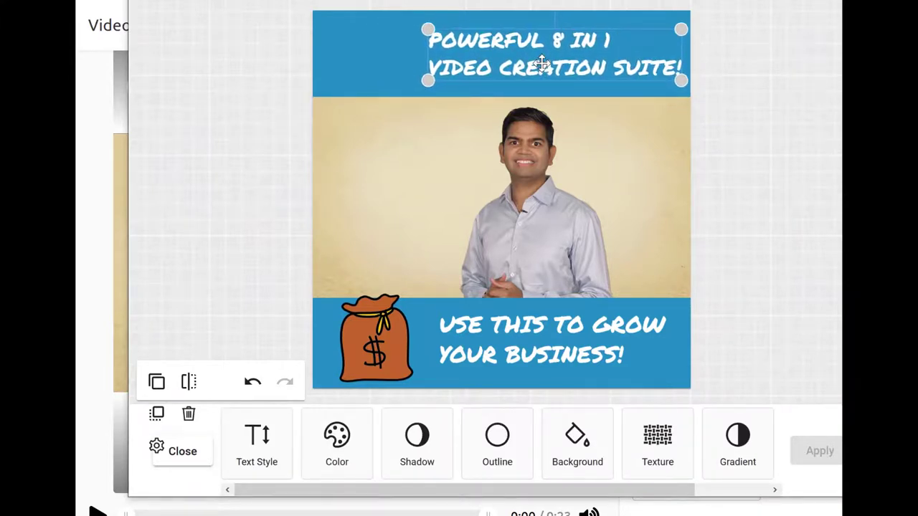
left_click(610, 41)
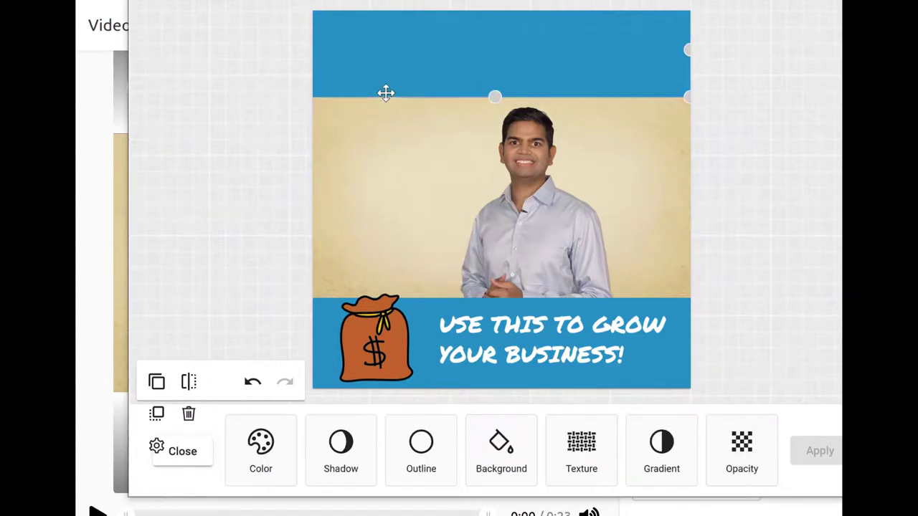
left_click(621, 204)
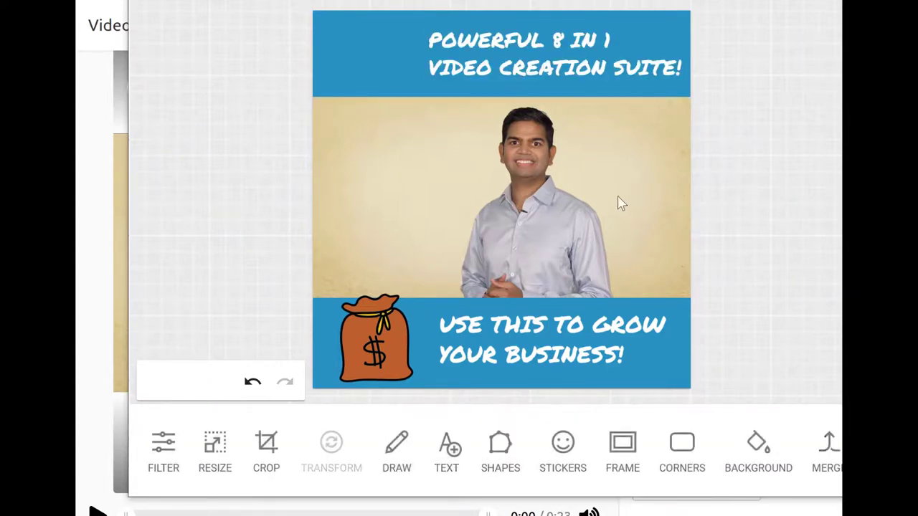
Step: Place the In-love-3 heart-eyes emoji, shrunk, at the top banner's left and apply it
left_click(553, 463)
left_click(251, 443)
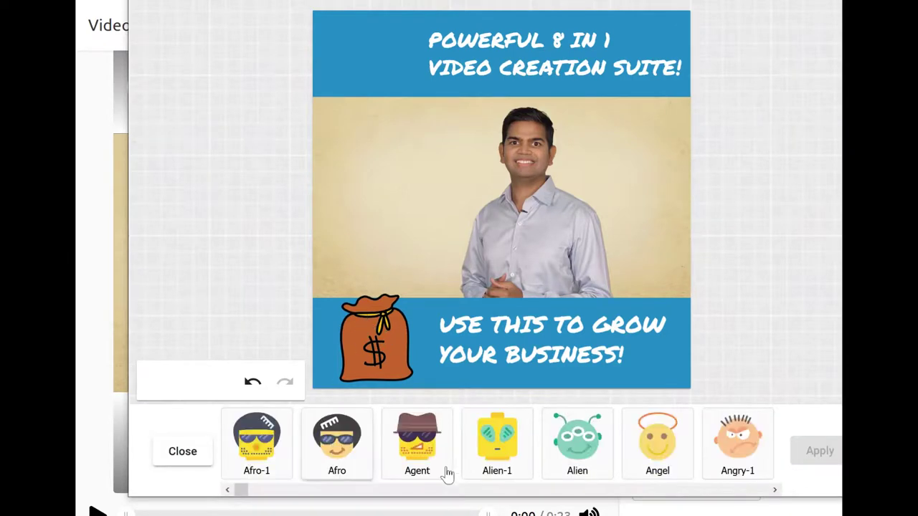
left_click_drag(248, 491, 500, 495)
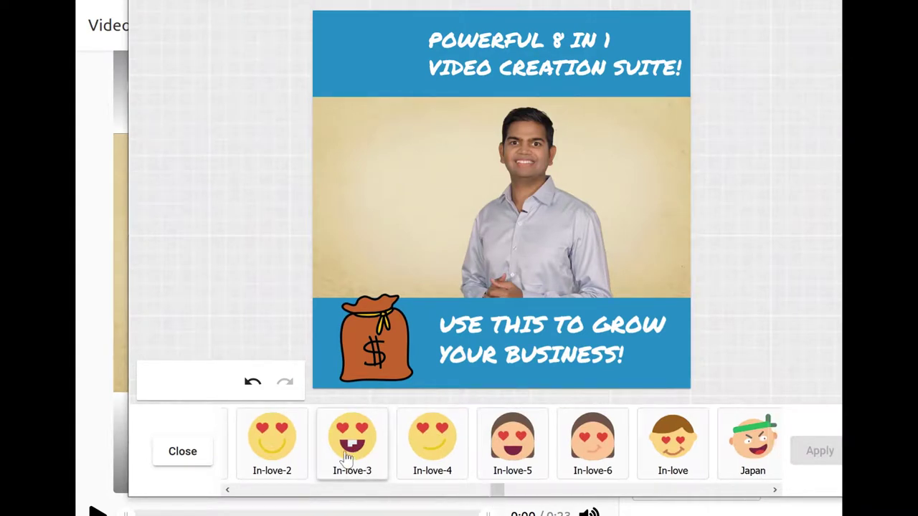
left_click(352, 437)
left_click_drag(492, 195, 370, 55)
left_click_drag(420, 101, 387, 74)
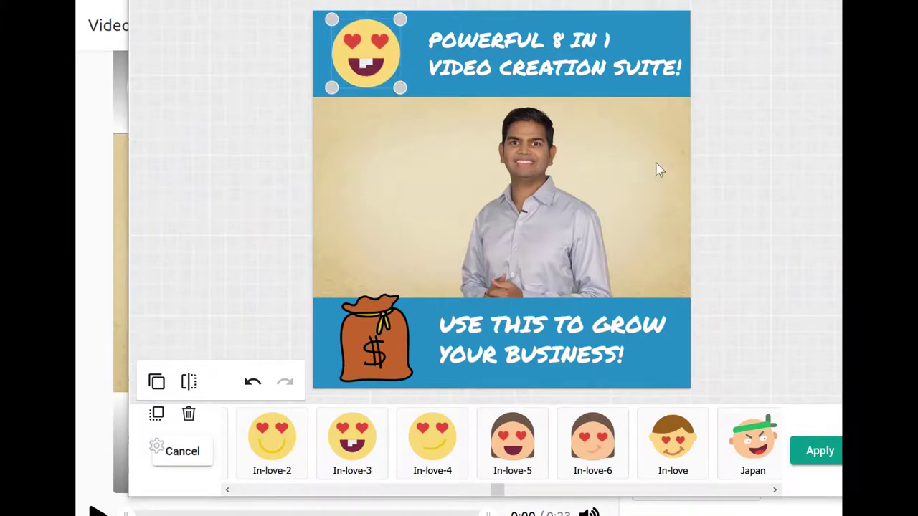
left_click(666, 211)
left_click(817, 452)
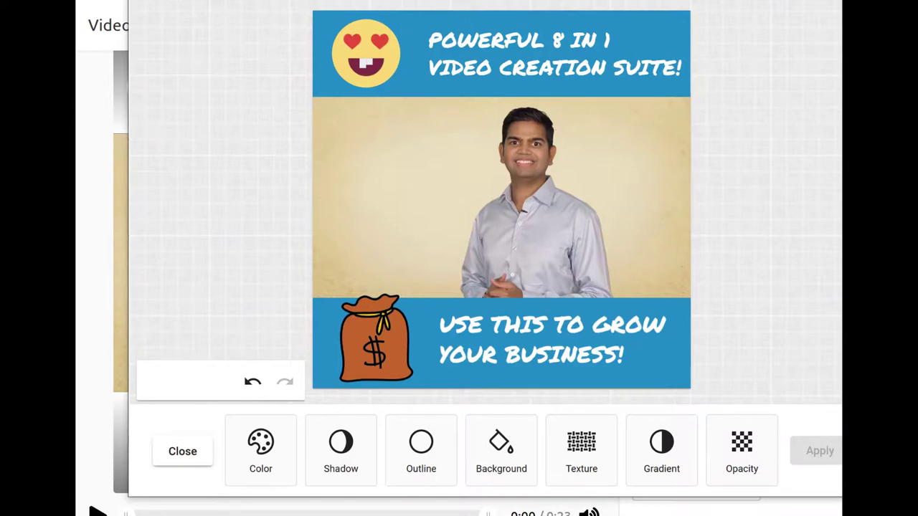
key("Escape")
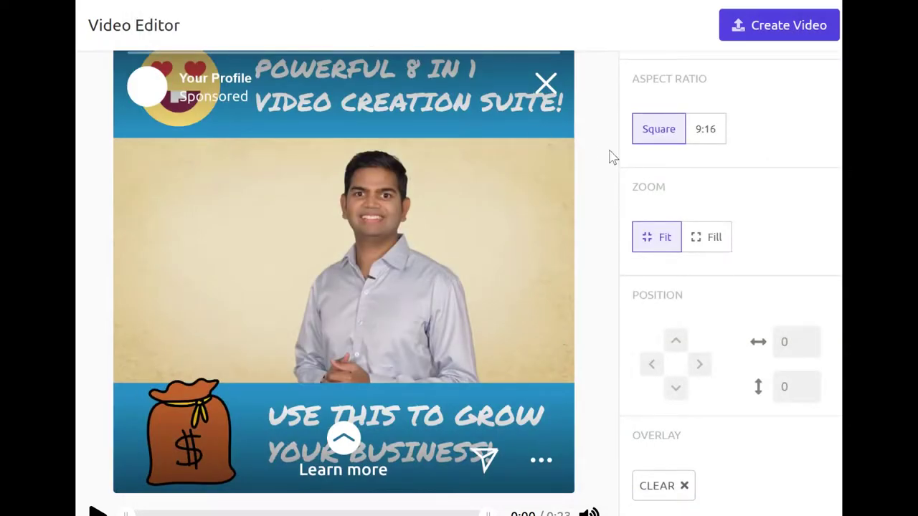
Step: Play the finished square ad in the preview, then pause it
scroll(613, 156, "down", 1)
scroll(613, 156, "up", 1)
scroll(613, 156, "down", 1)
scroll(613, 156, "up", 1)
scroll(613, 156, "down", 2)
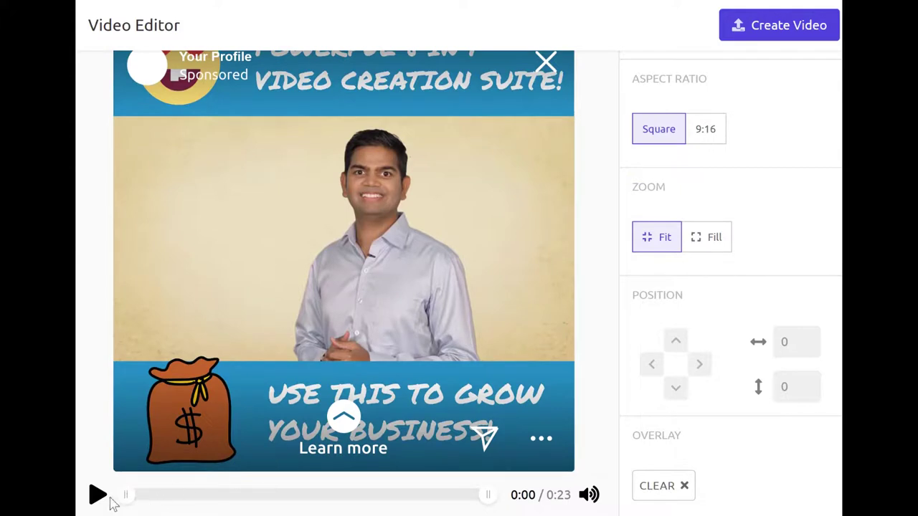
left_click(96, 494)
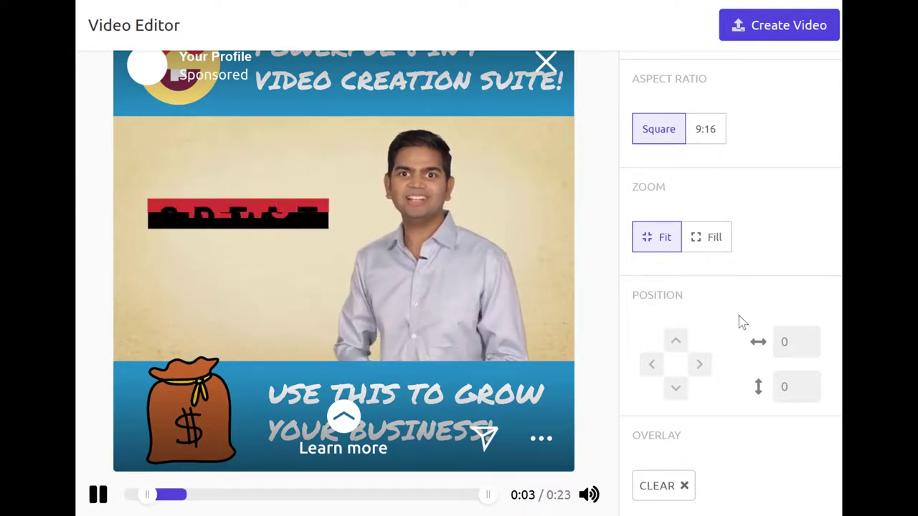
left_click(96, 499)
scroll(548, 328, "up", 1)
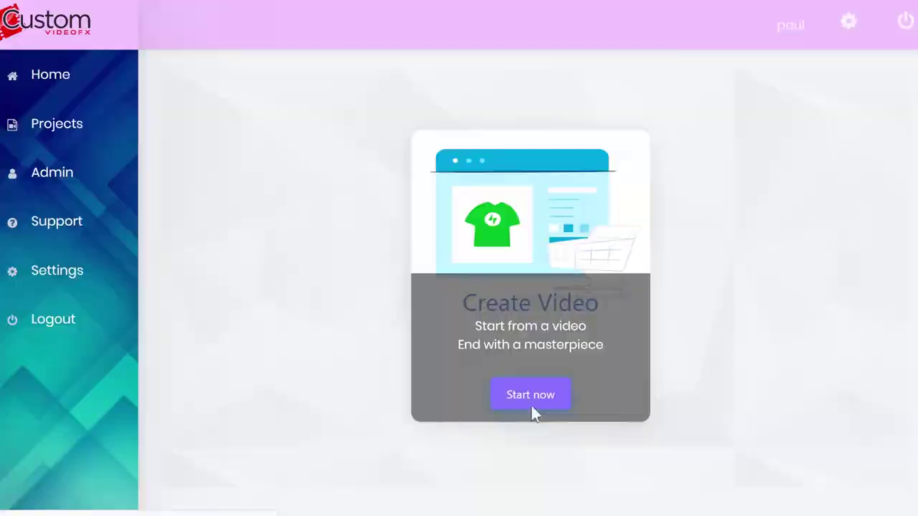
Step: Create a new Benefits template video in Square format, keeping black background and Fit zoom
left_click(530, 409)
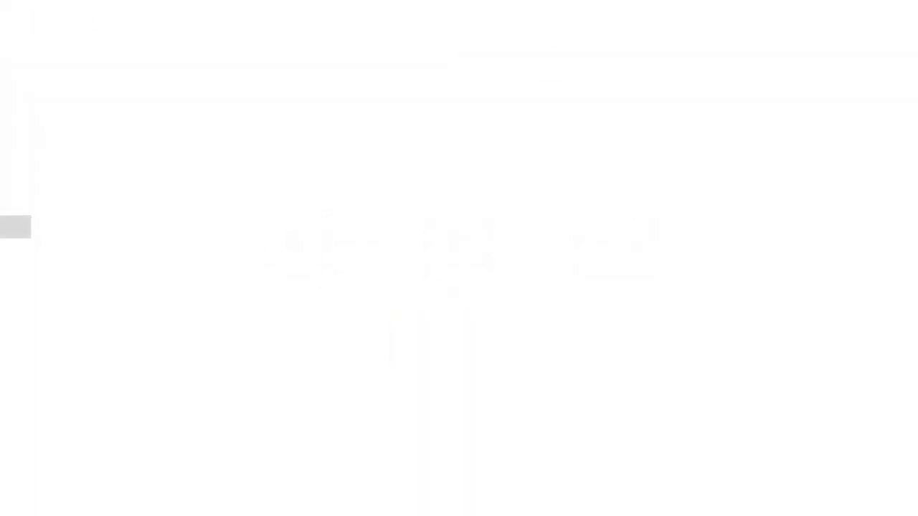
left_click(682, 271)
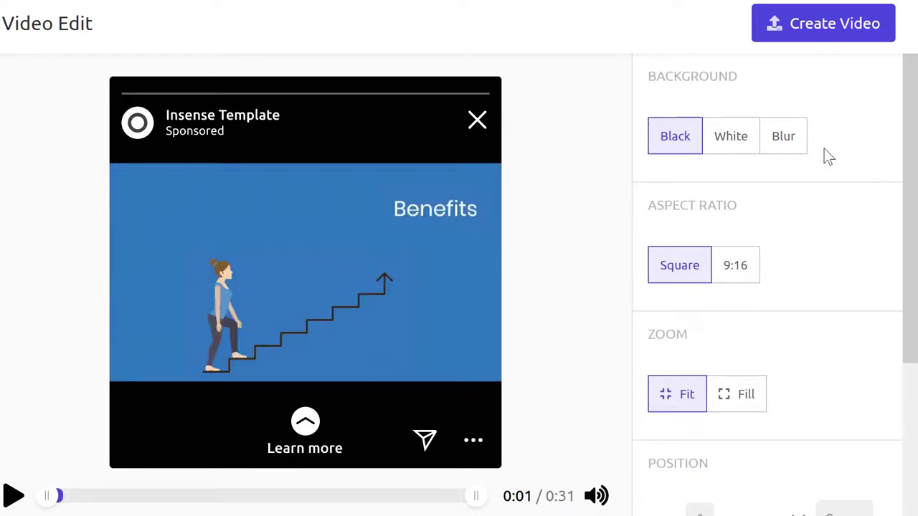
scroll(809, 258, "down", 3)
scroll(810, 259, "up", 3)
scroll(757, 481, "down", 3)
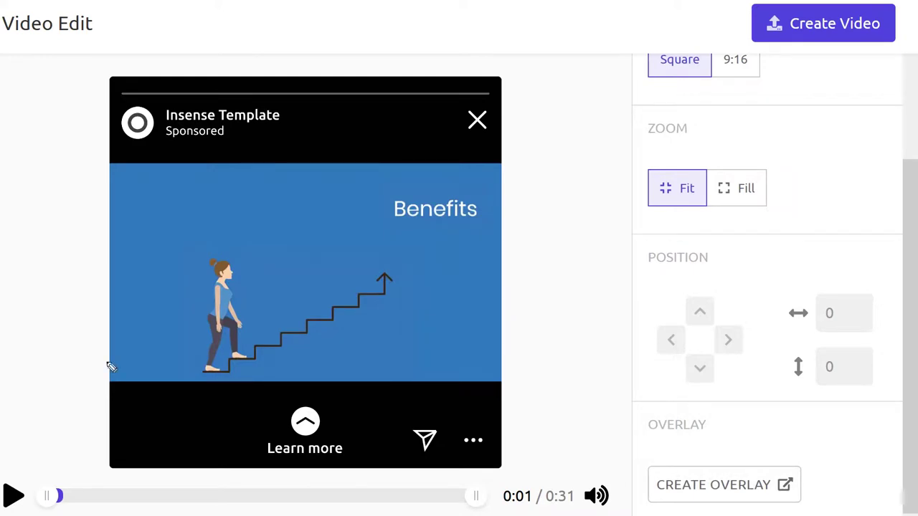
mouse_move(130, 395)
left_mouse_down()
mouse_move(479, 408)
mouse_move(480, 461)
mouse_move(471, 479)
mouse_move(218, 478)
mouse_move(132, 463)
mouse_move(133, 400)
left_mouse_up()
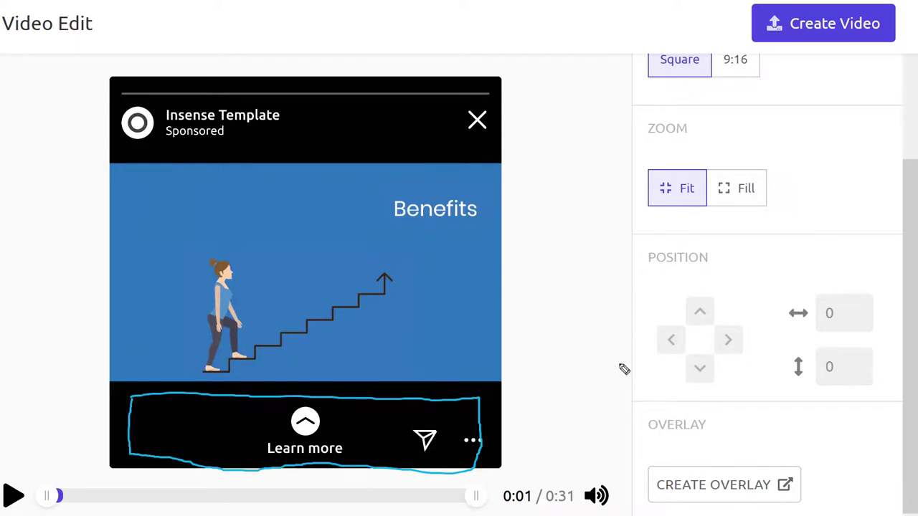
left_click_drag(109, 155, 405, 159)
mouse_move(471, 167)
left_mouse_down()
mouse_move(510, 86)
mouse_move(191, 62)
mouse_move(101, 141)
mouse_move(107, 159)
left_mouse_up()
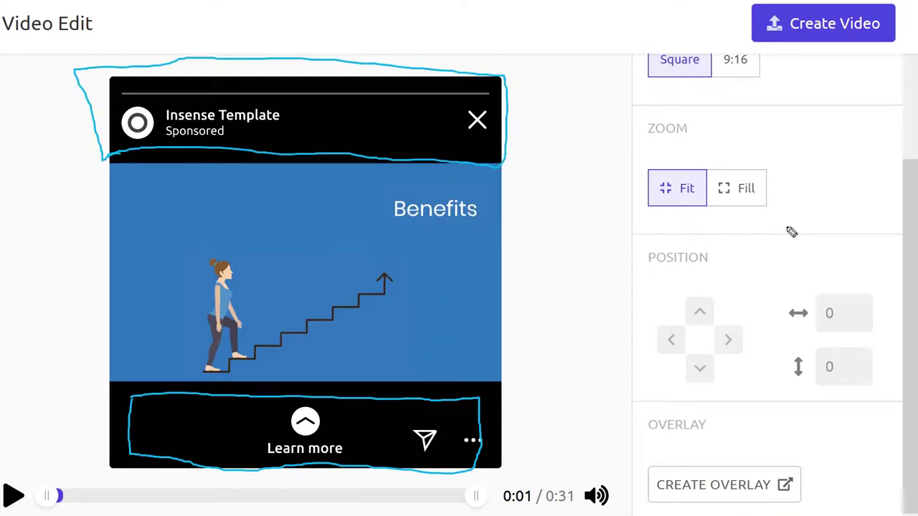